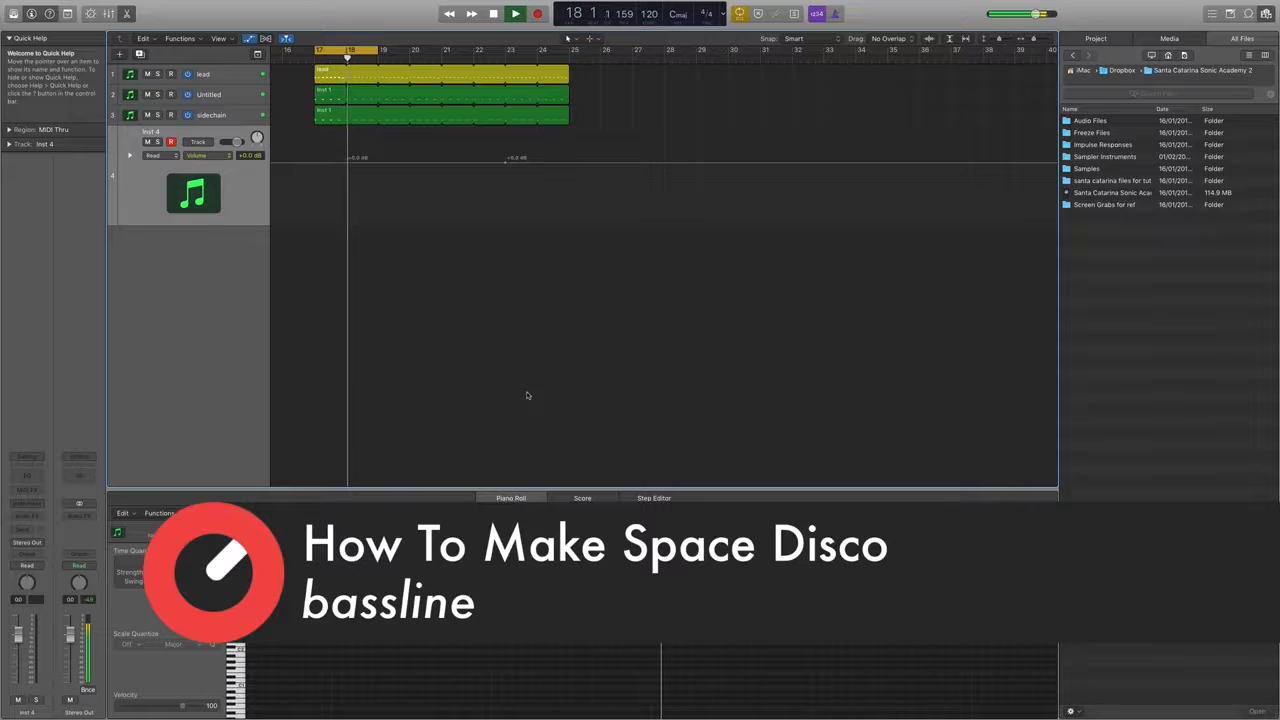
- Stop playback, insert a stereo TAL-BassLine instrument on the Inst 4 track and load its Santa Bass preset
key(space)
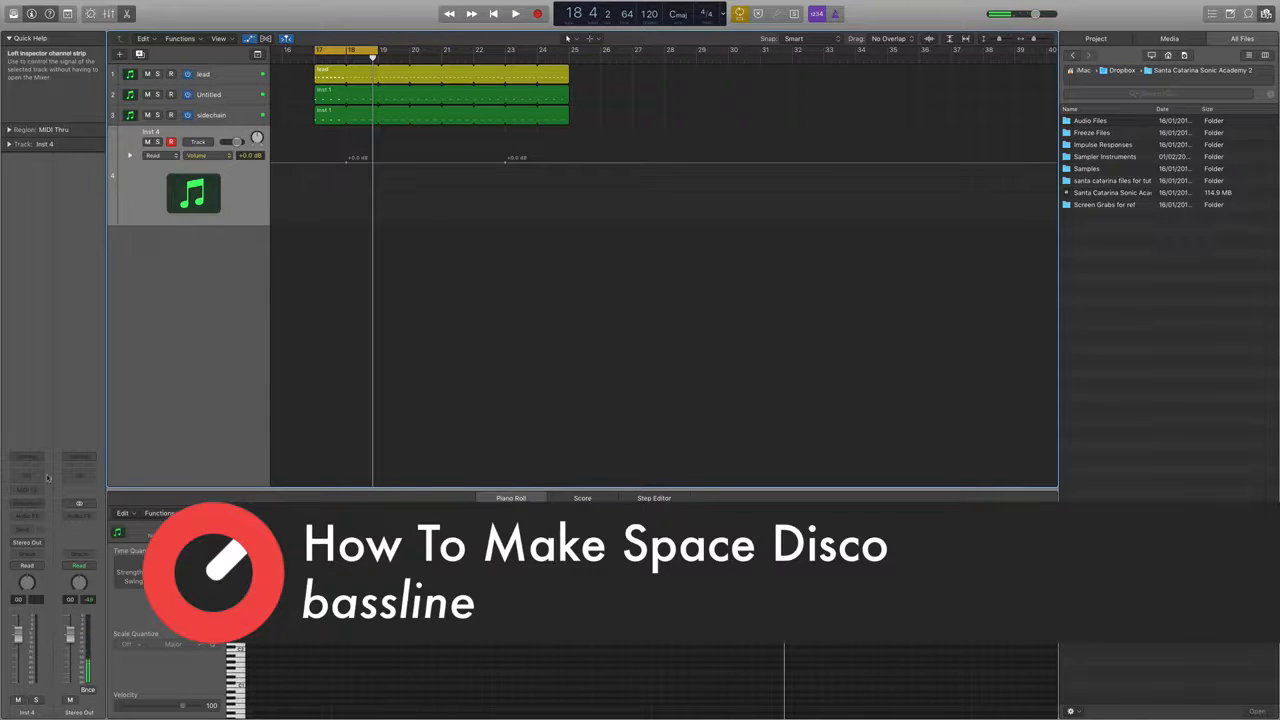
click(36, 503)
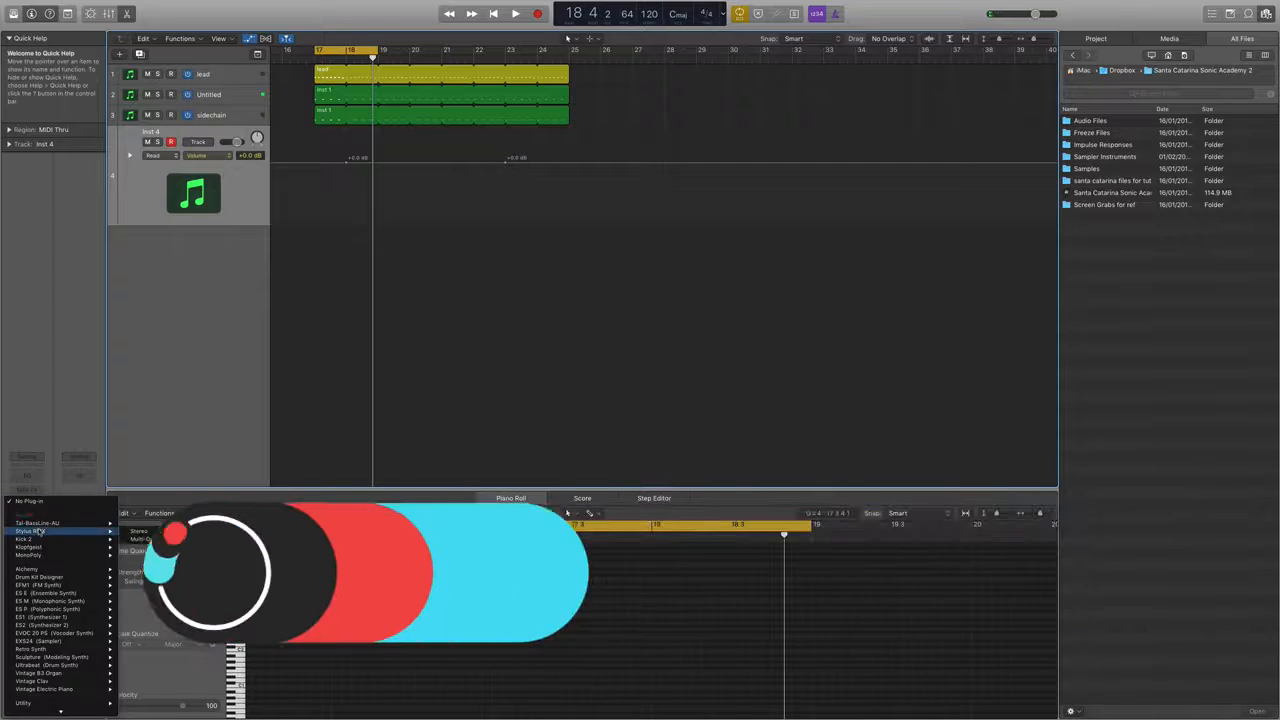
mouse_move(47, 524)
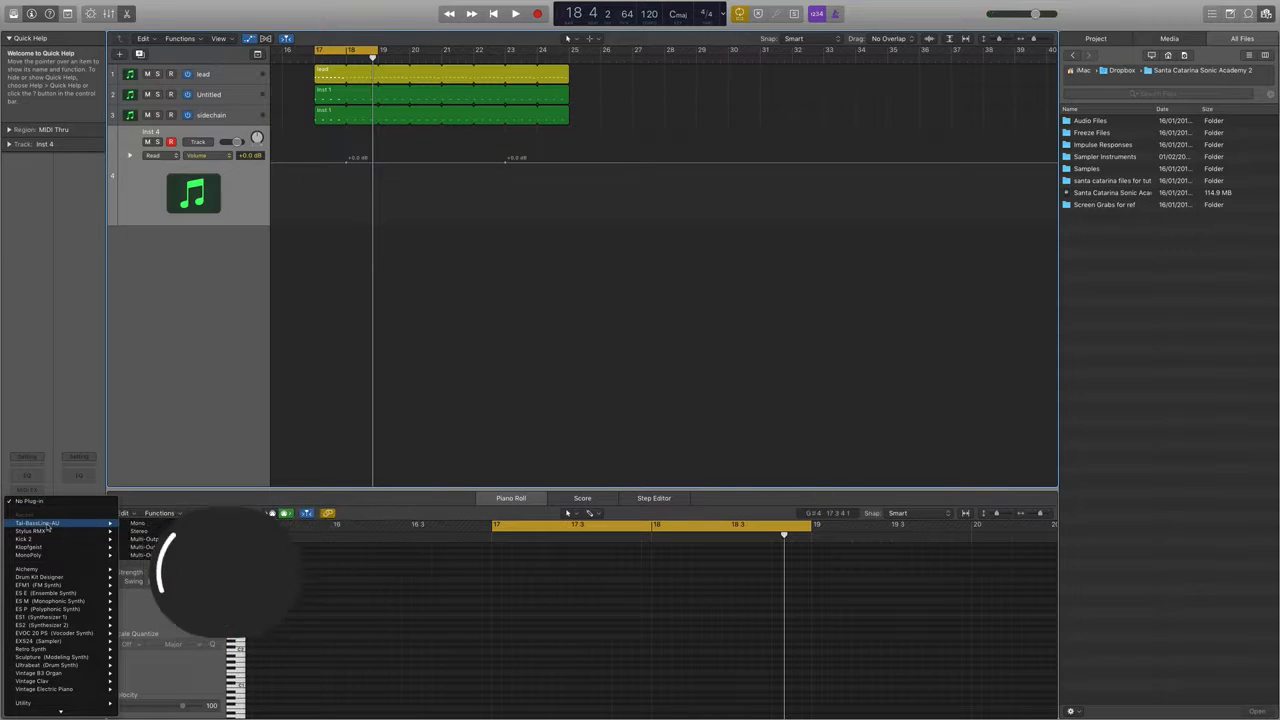
click(168, 530)
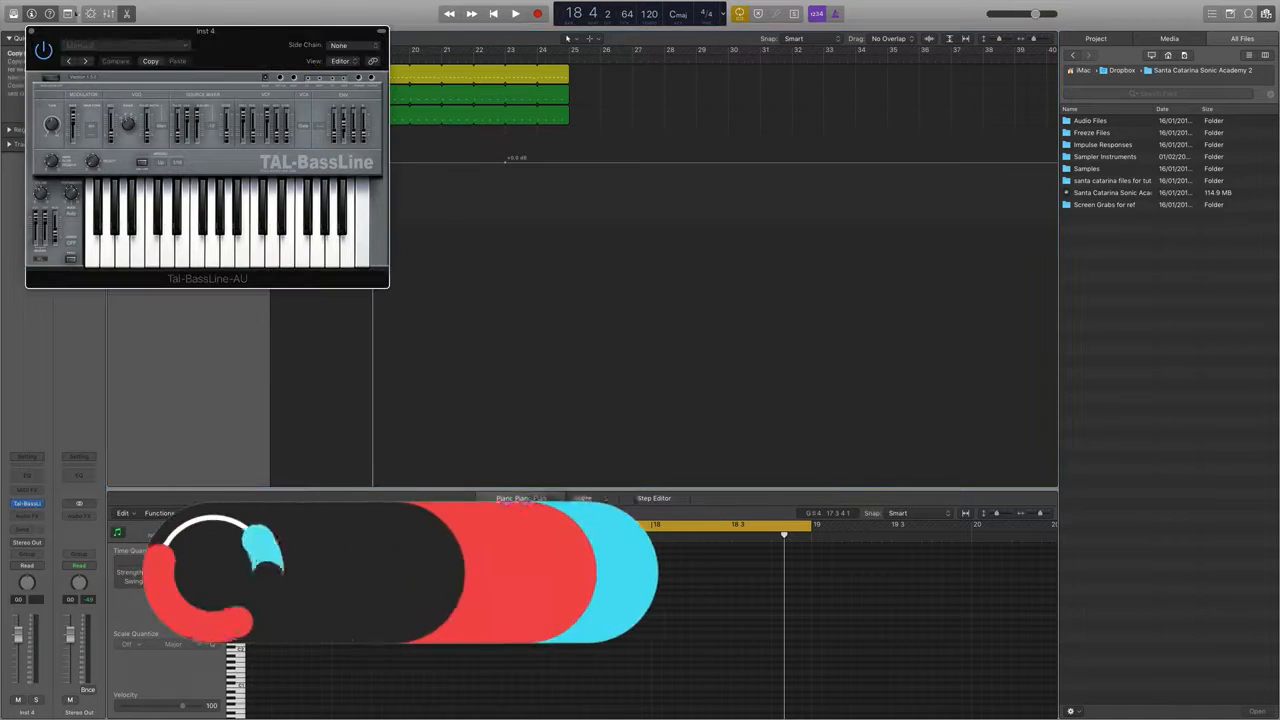
drag(204, 36, 637, 212)
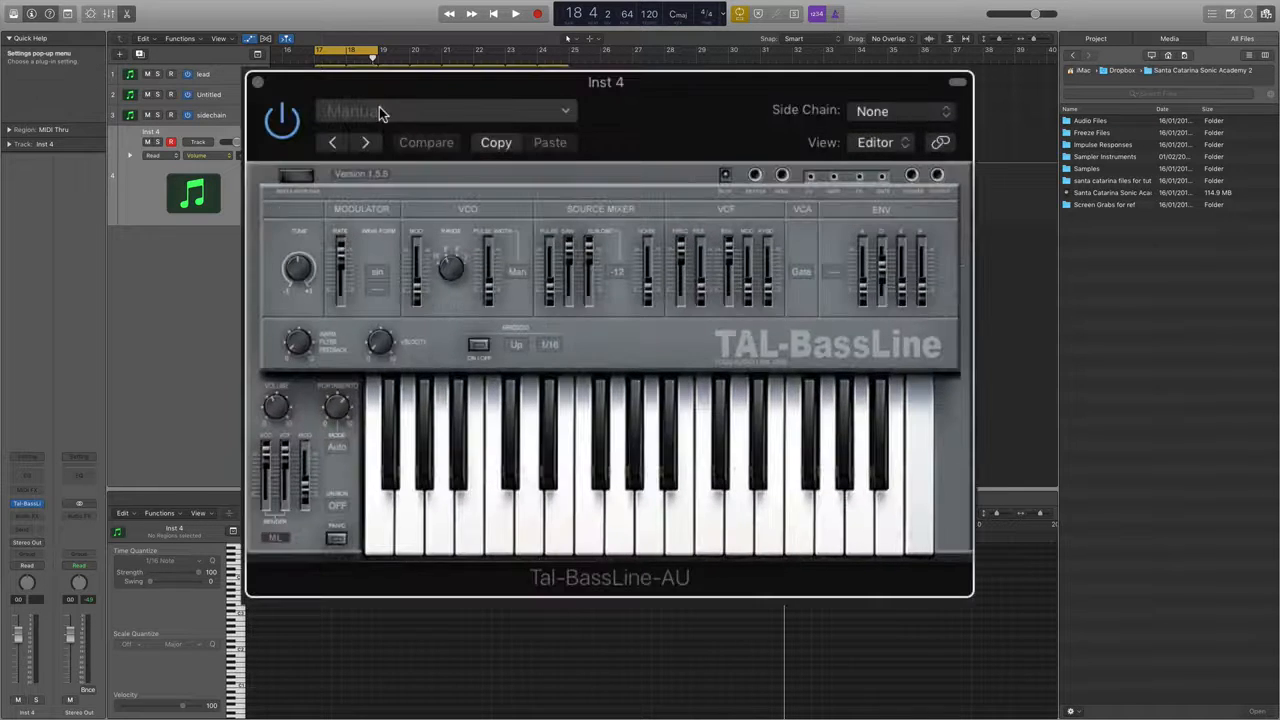
click(495, 222)
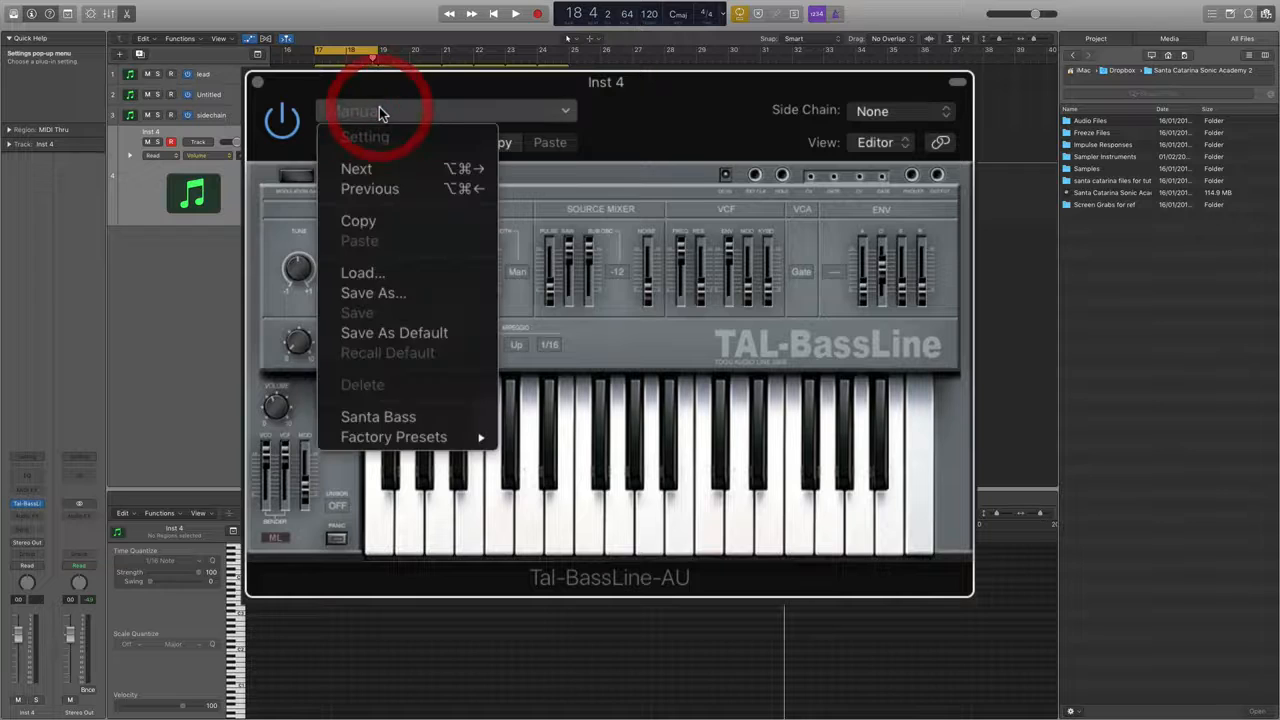
click(424, 416)
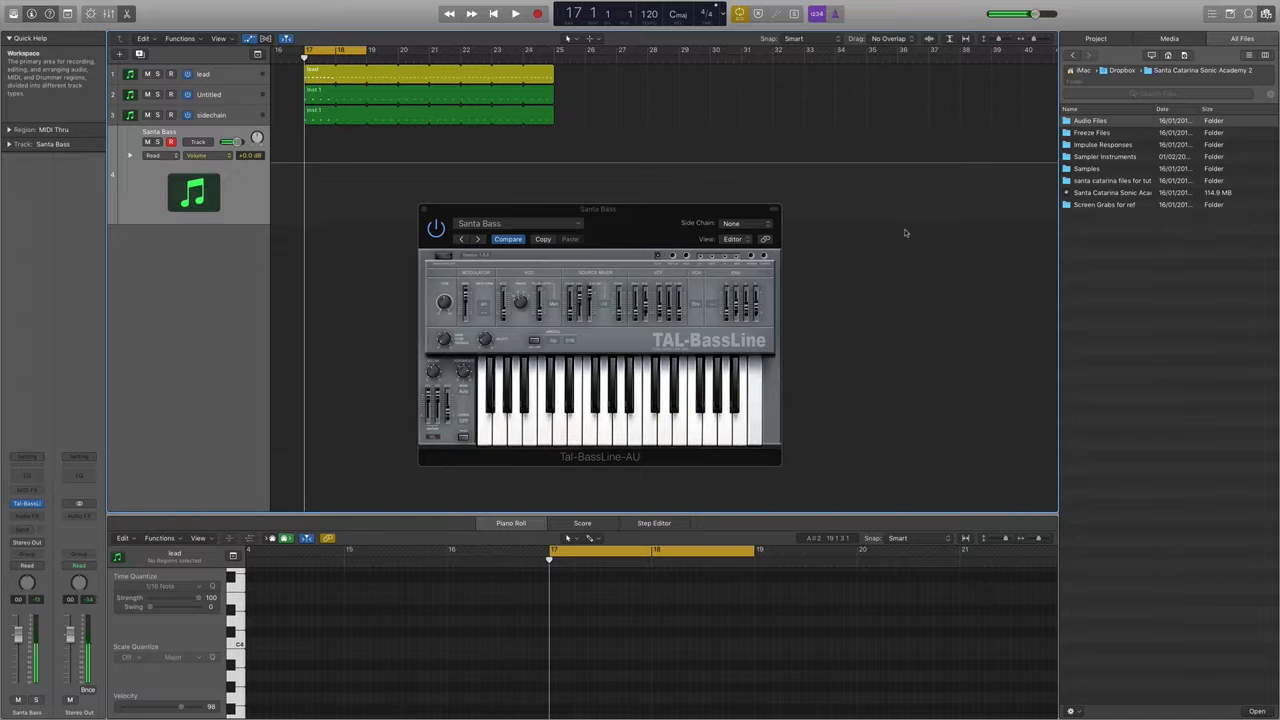
- Extend the cycle range to bar 25 and record a repeated-note bass part on the Santa Bass track
key(space)
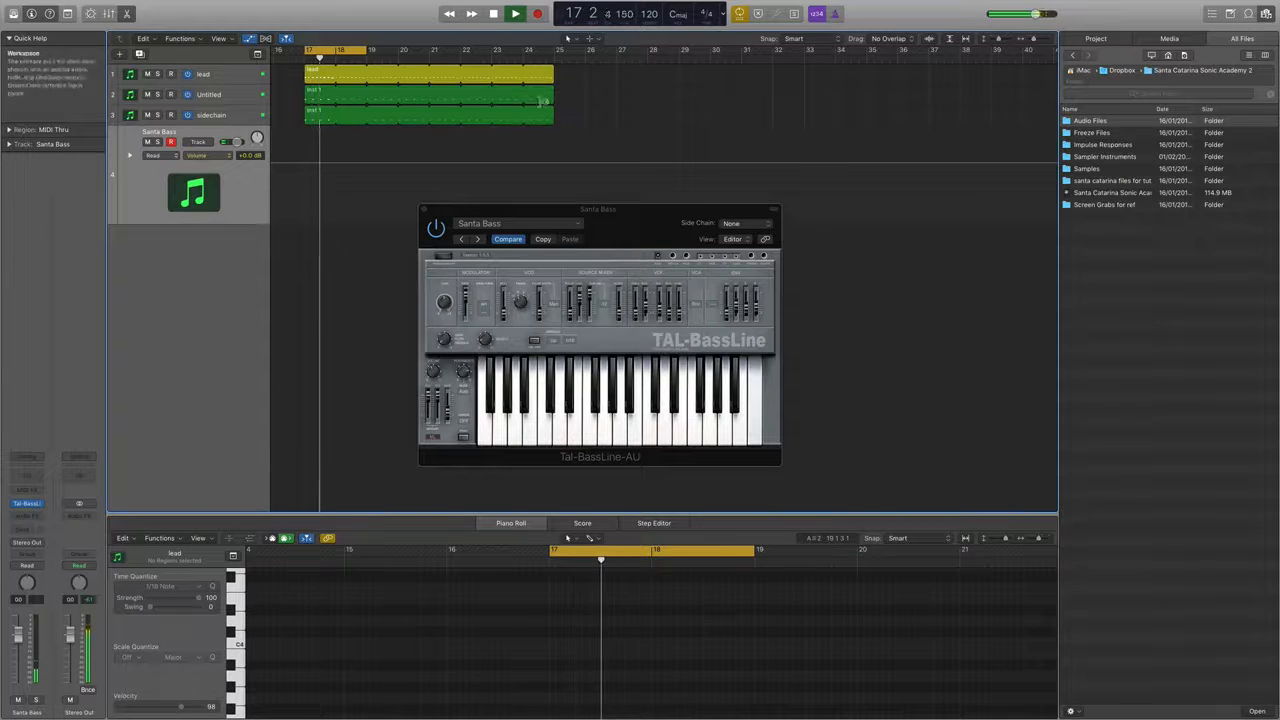
drag(369, 49, 556, 49)
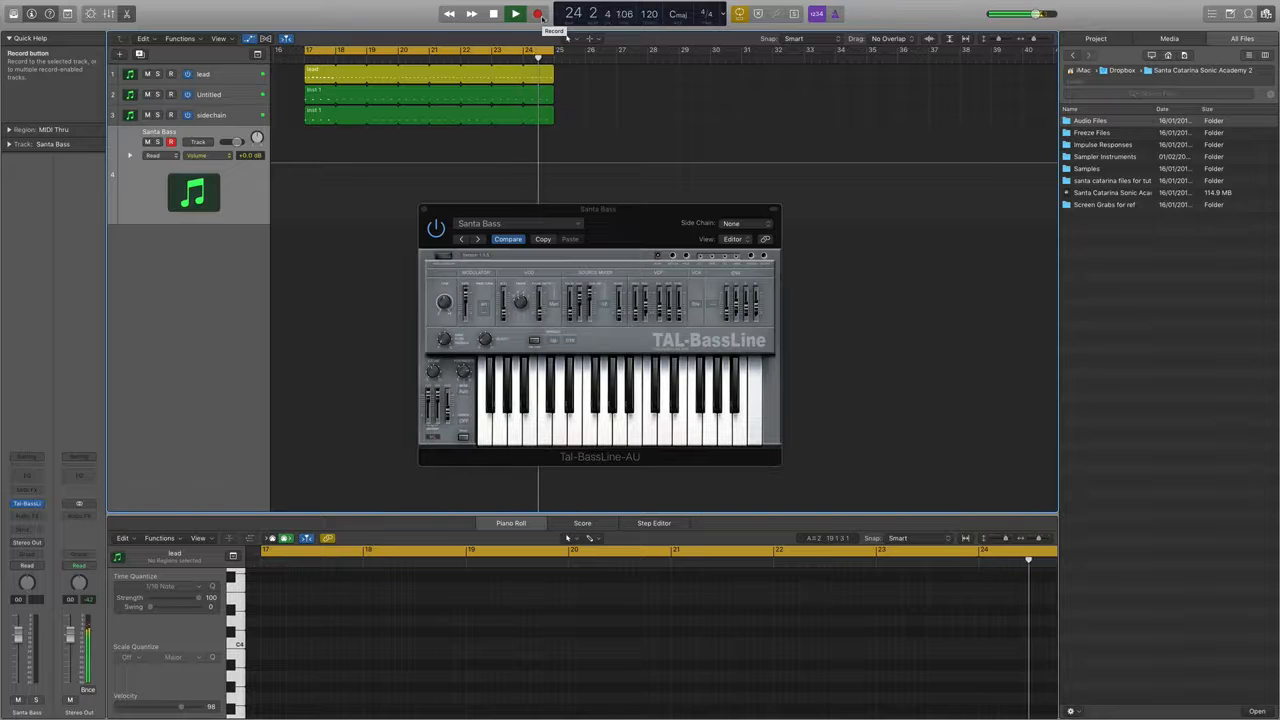
click(538, 14)
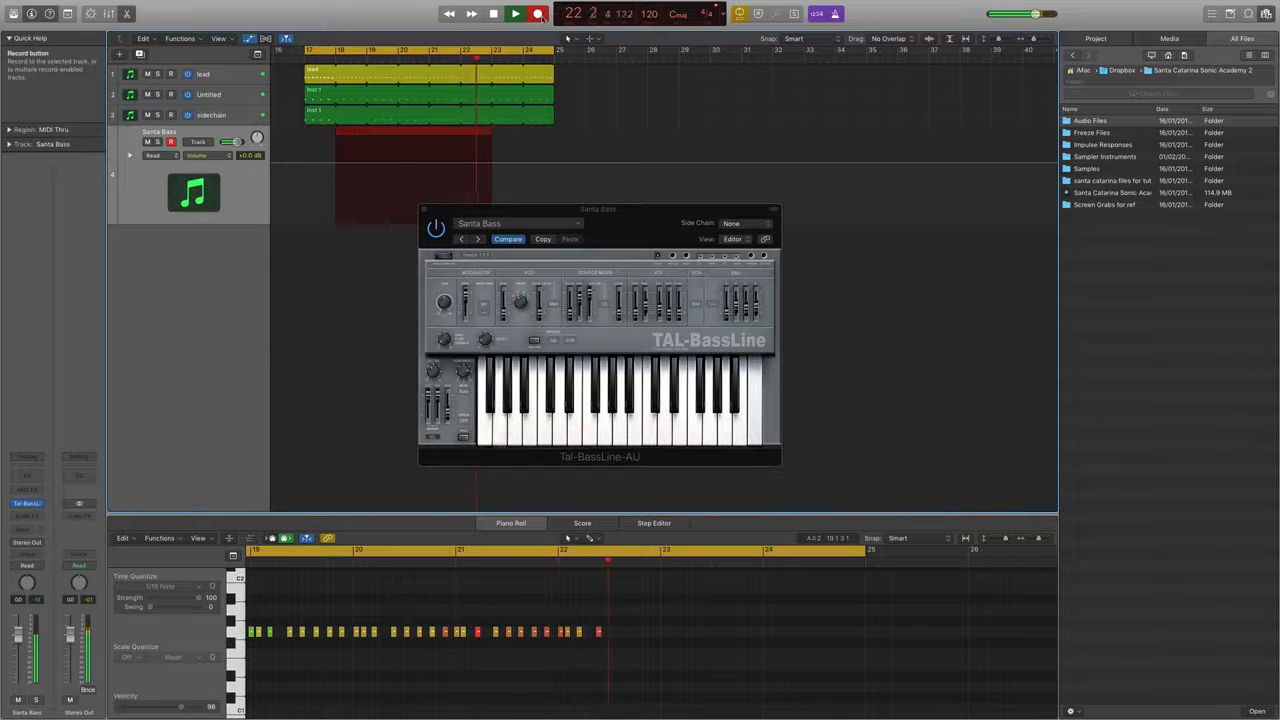
key(space)
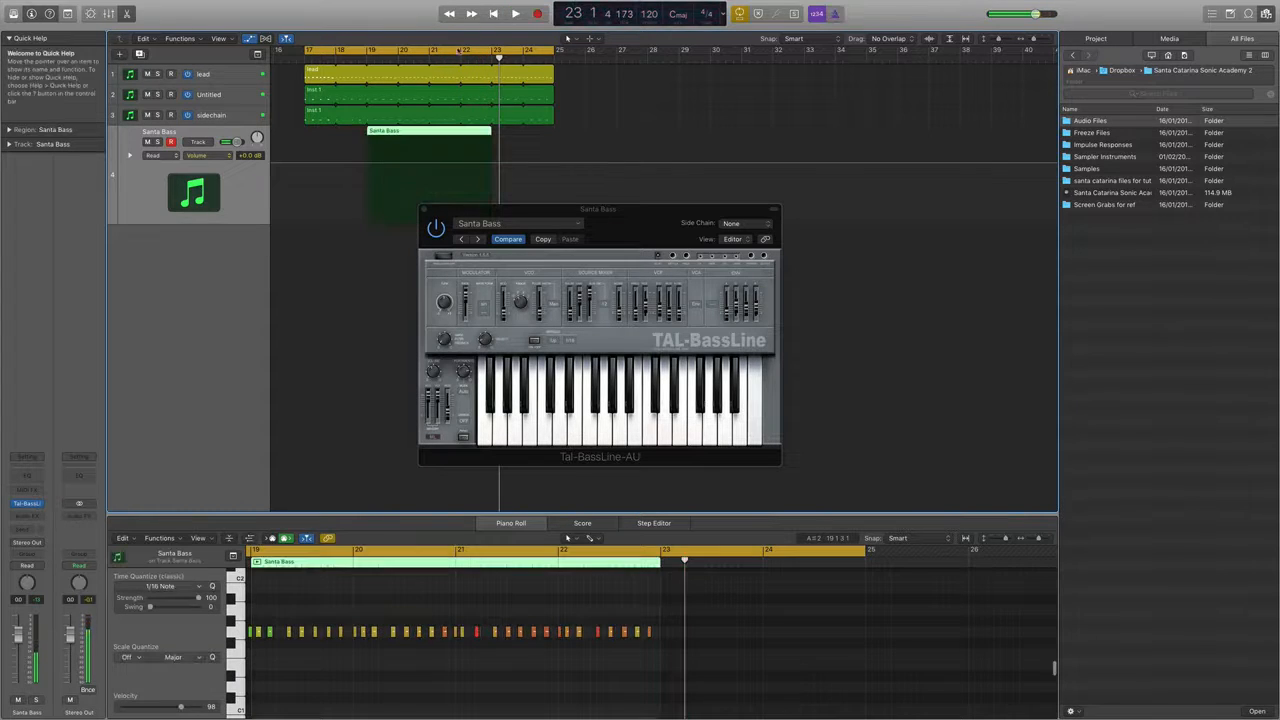
- Loop bars 21 to 23 and quantize the recorded bass notes there to 1/16 Note
drag(435, 50, 496, 51)
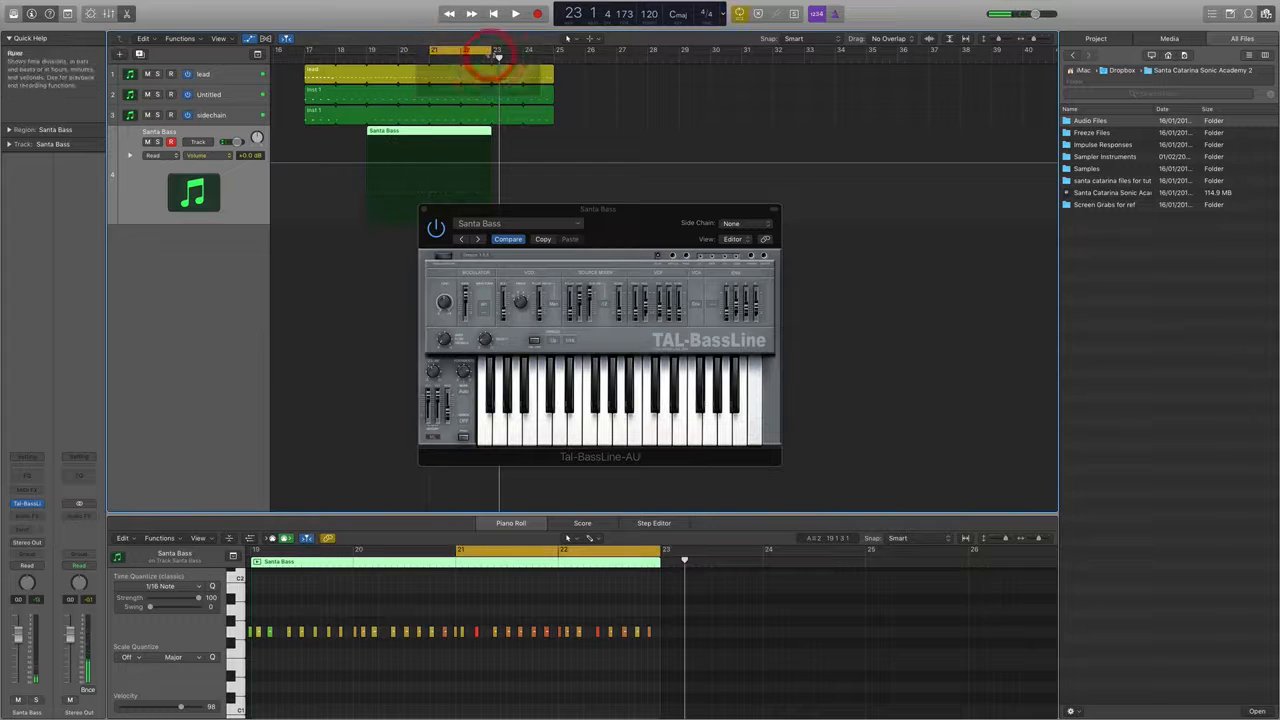
key(space)
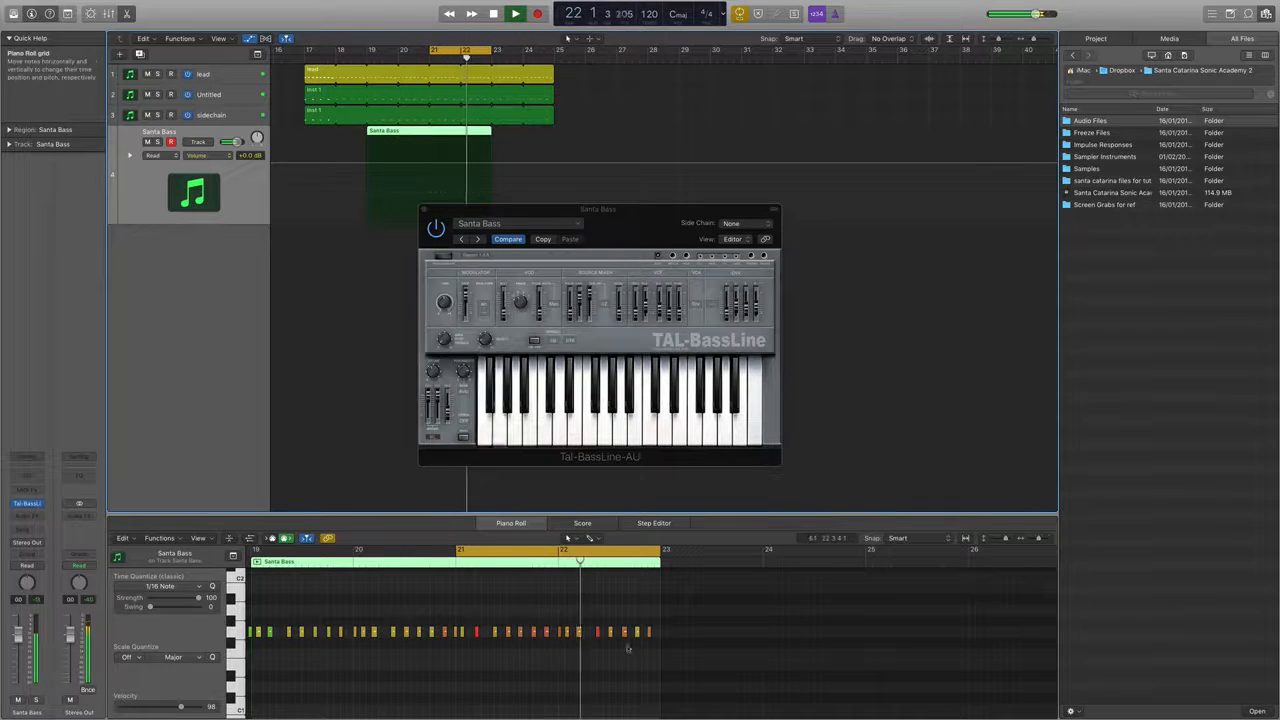
drag(663, 670, 447, 585)
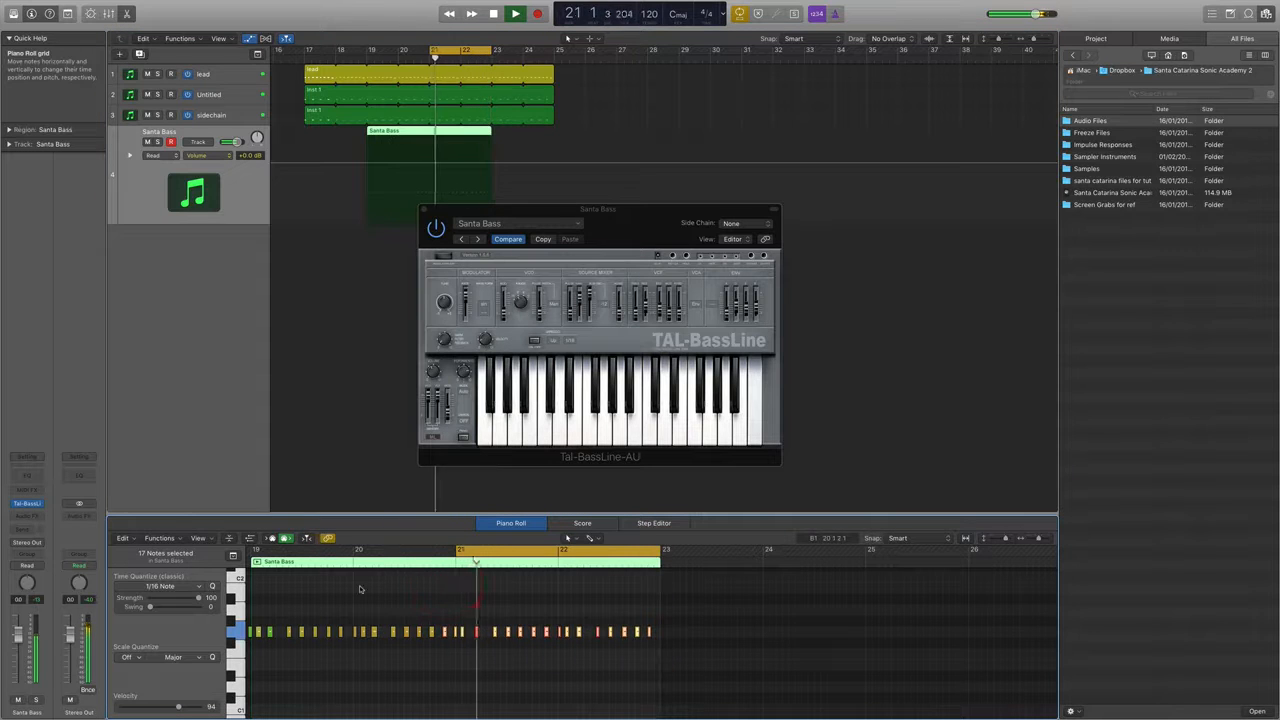
click(213, 587)
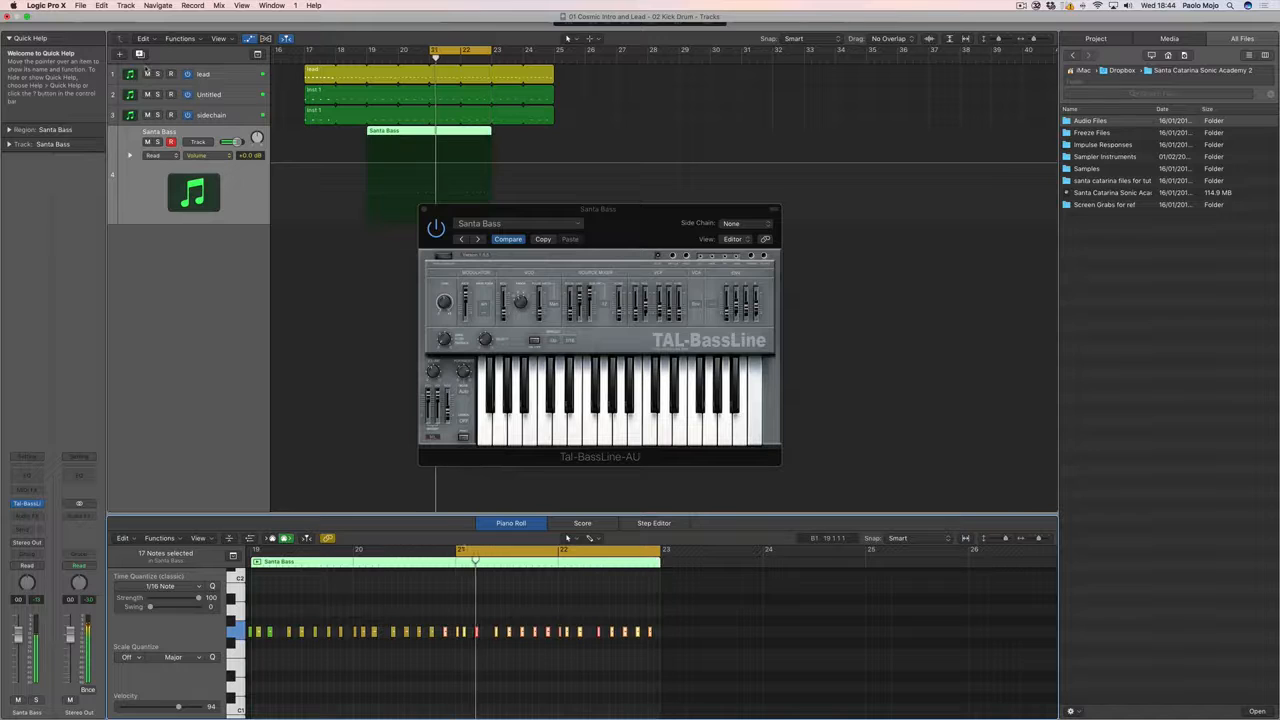
- Mute the lead track and trim the Santa Bass region to bars 21–23 by splitting at bar 21 and deleting the earlier part
click(147, 74)
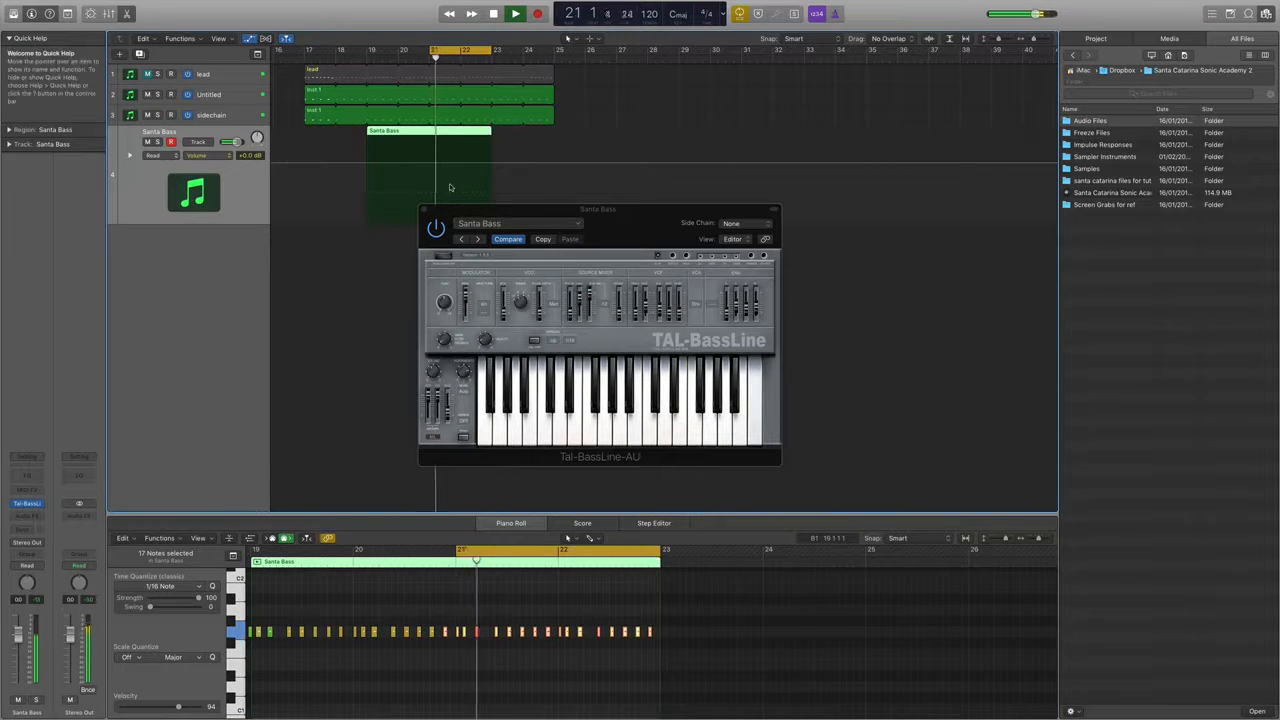
click(430, 131)
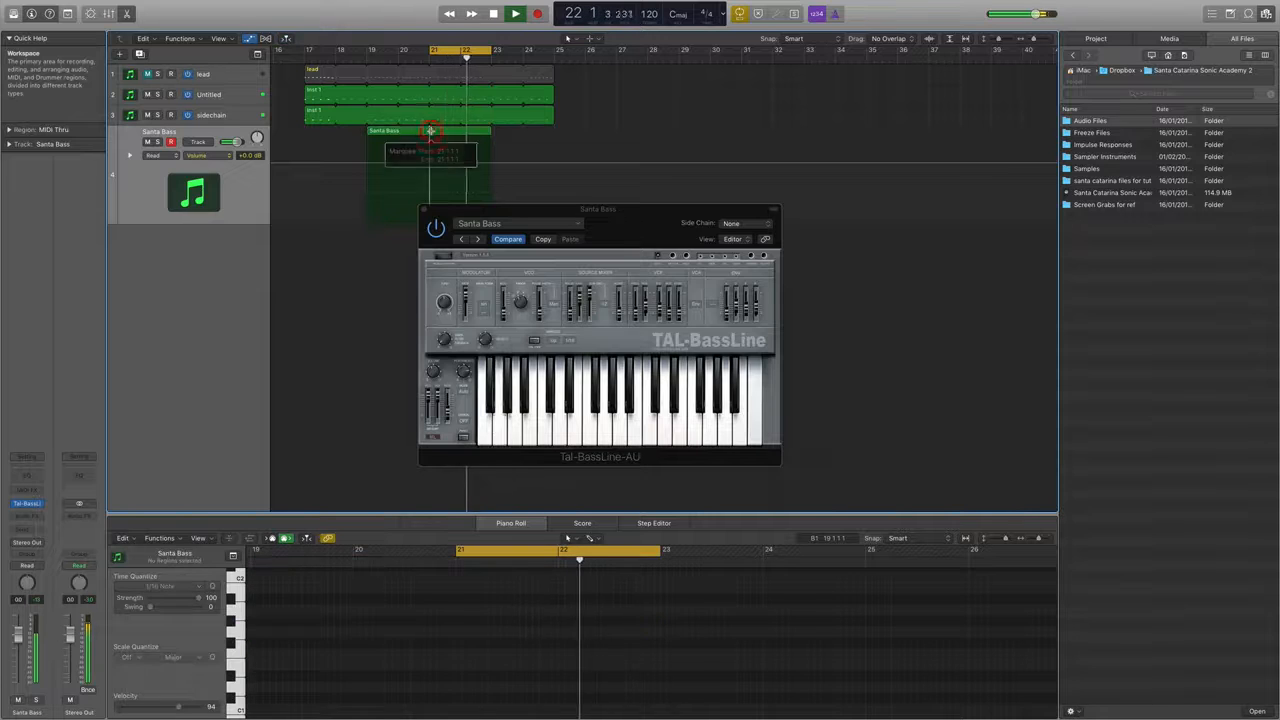
super+double_click(430, 131)
click(414, 132)
key(BackSpace)
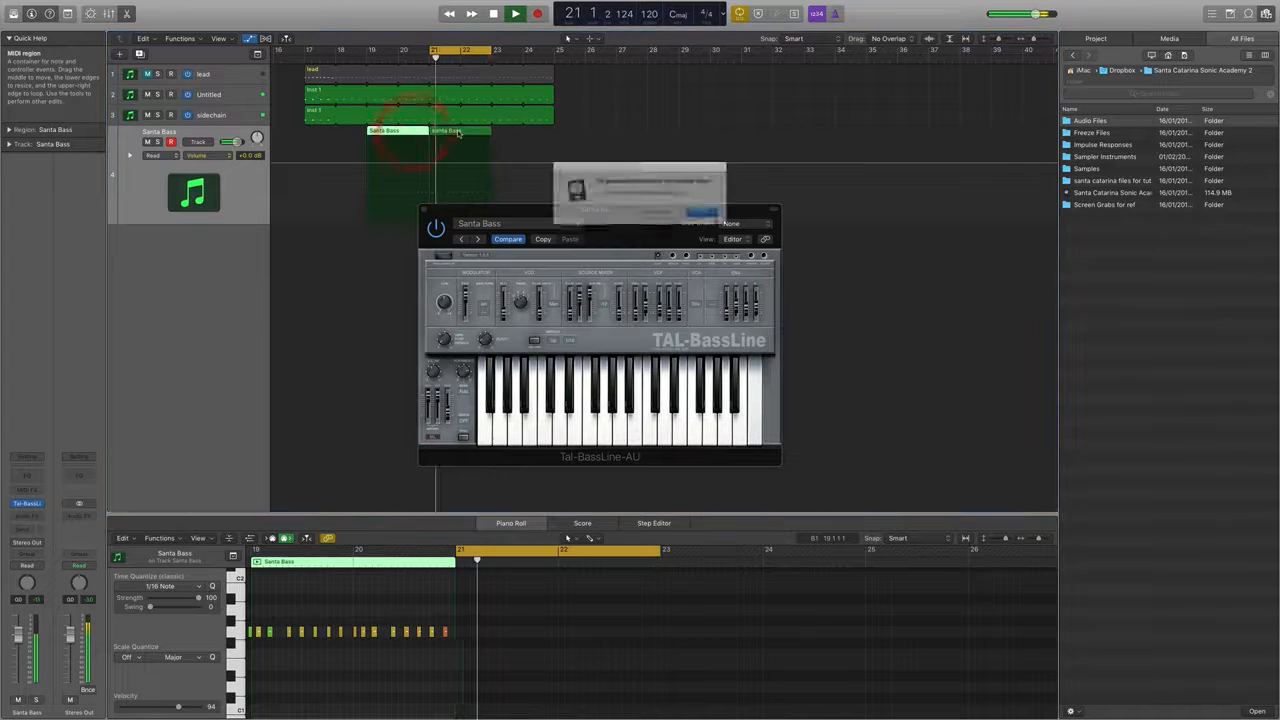
click(651, 217)
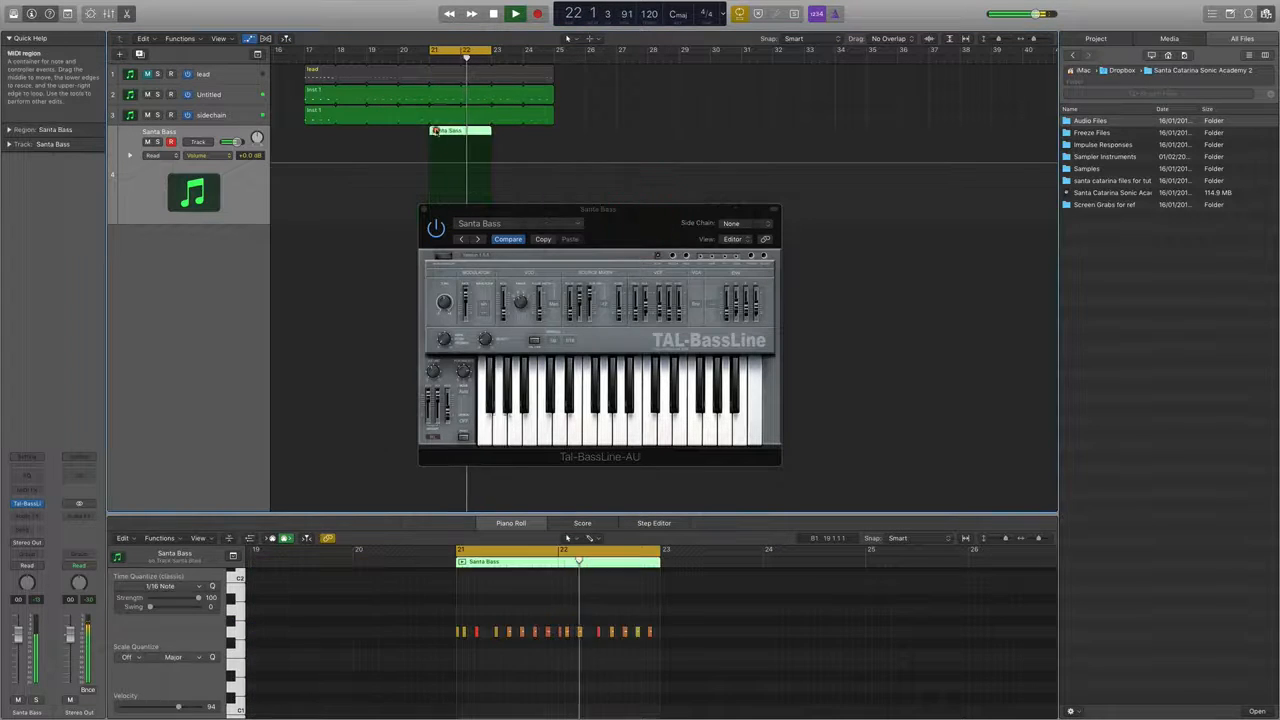
- Duplicate the two-bar Santa Bass region to fill bars 17 to 25 without copying the automation data
drag(458, 131, 330, 133)
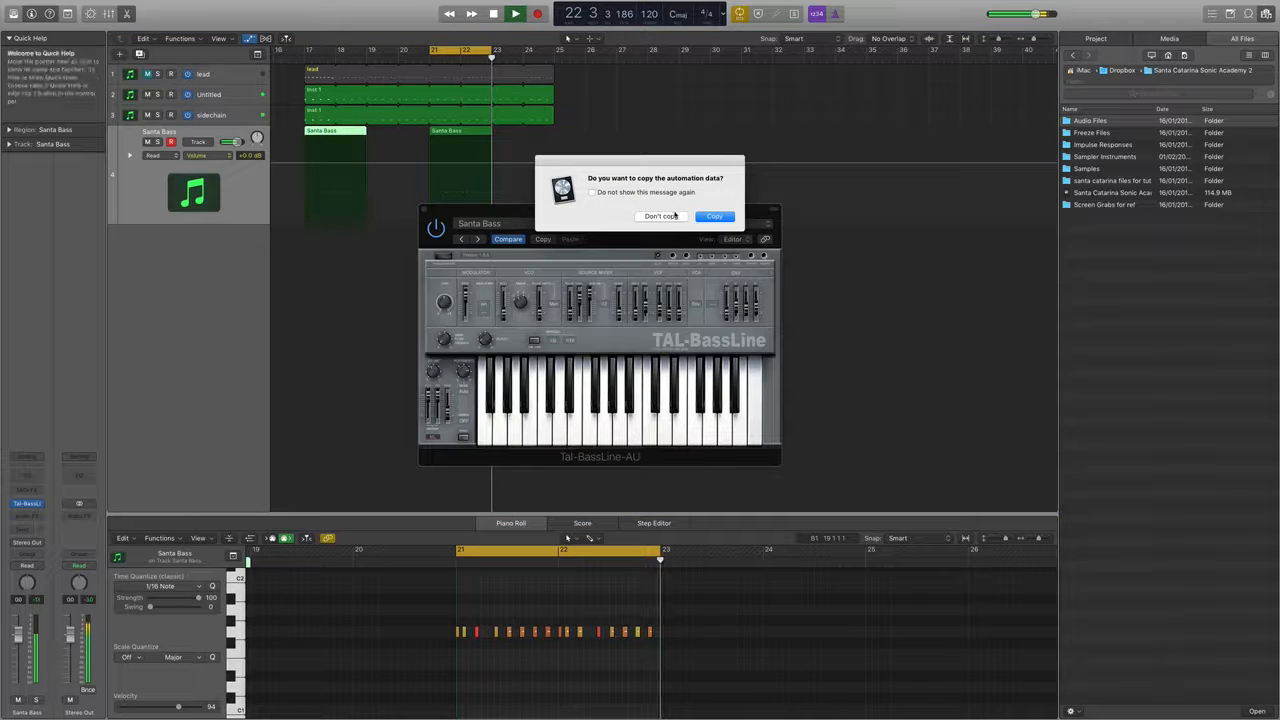
click(662, 216)
drag(472, 146, 294, 146)
click(661, 216)
click(660, 215)
- Stop playback and join the four Santa Bass regions into a single region
key(space)
right_click(325, 138)
click(330, 140)
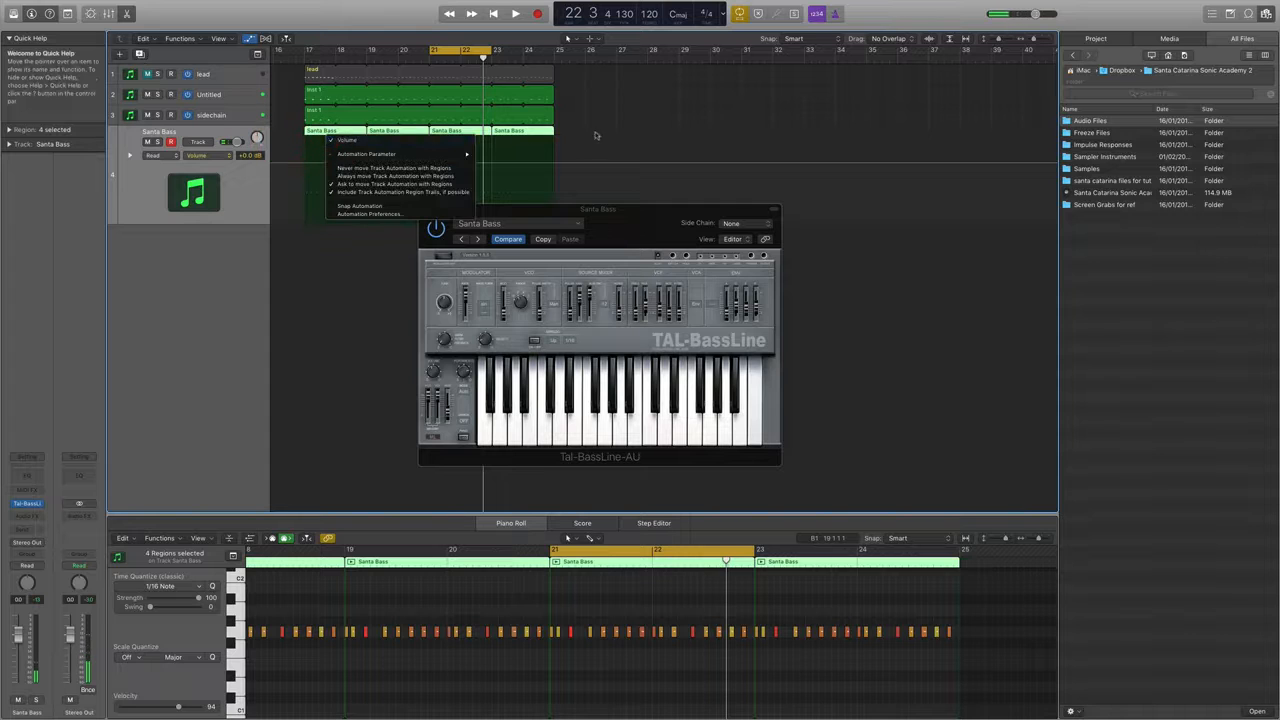
click(588, 130)
click(316, 131)
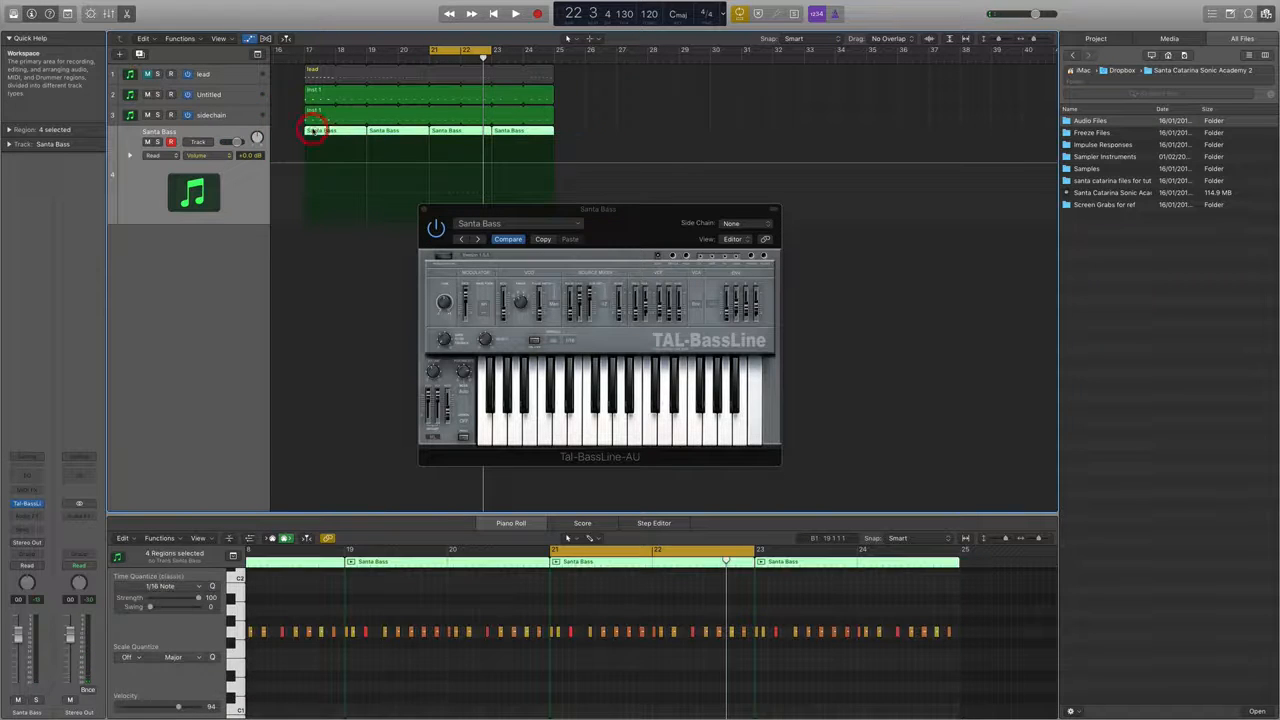
right_click(313, 131)
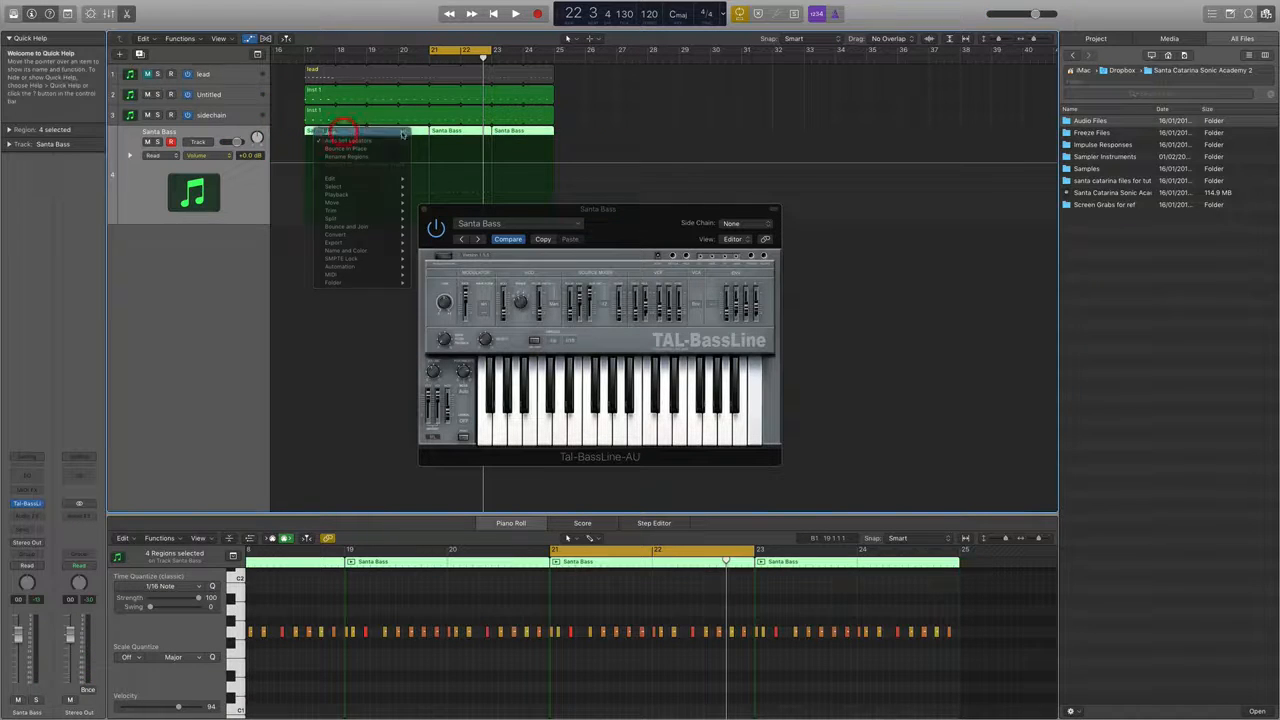
click(343, 133)
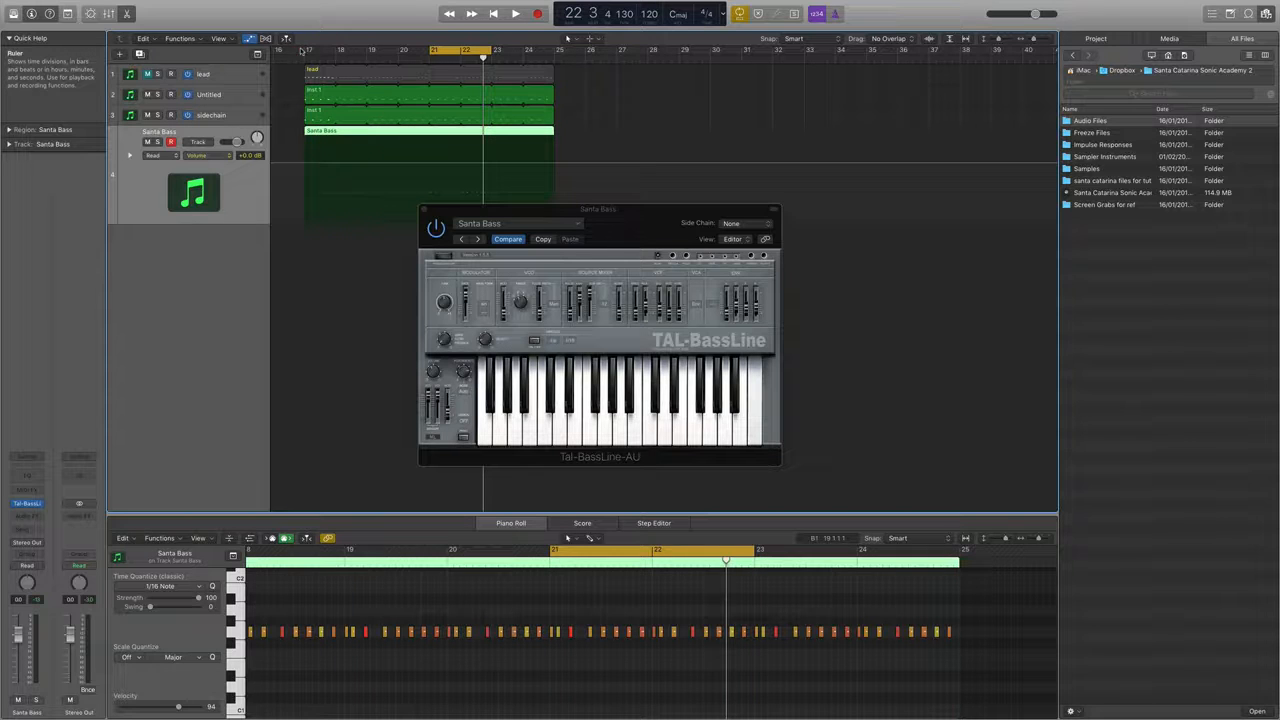
- Set the cycle range to bars 17–25 and enlarge the Piano Roll, moving the TAL-BassLine window out of the way
drag(302, 50, 555, 50)
drag(578, 210, 780, 106)
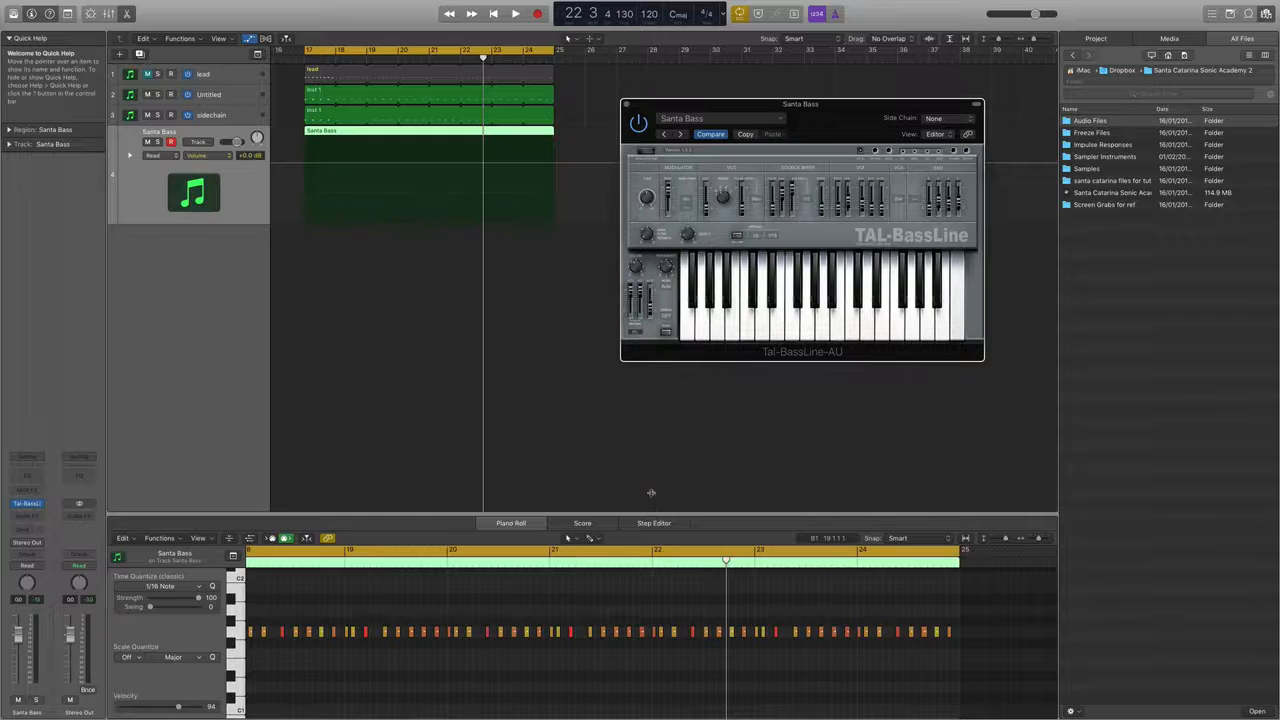
drag(650, 514, 645, 414)
scroll(597, 577, down, 6)
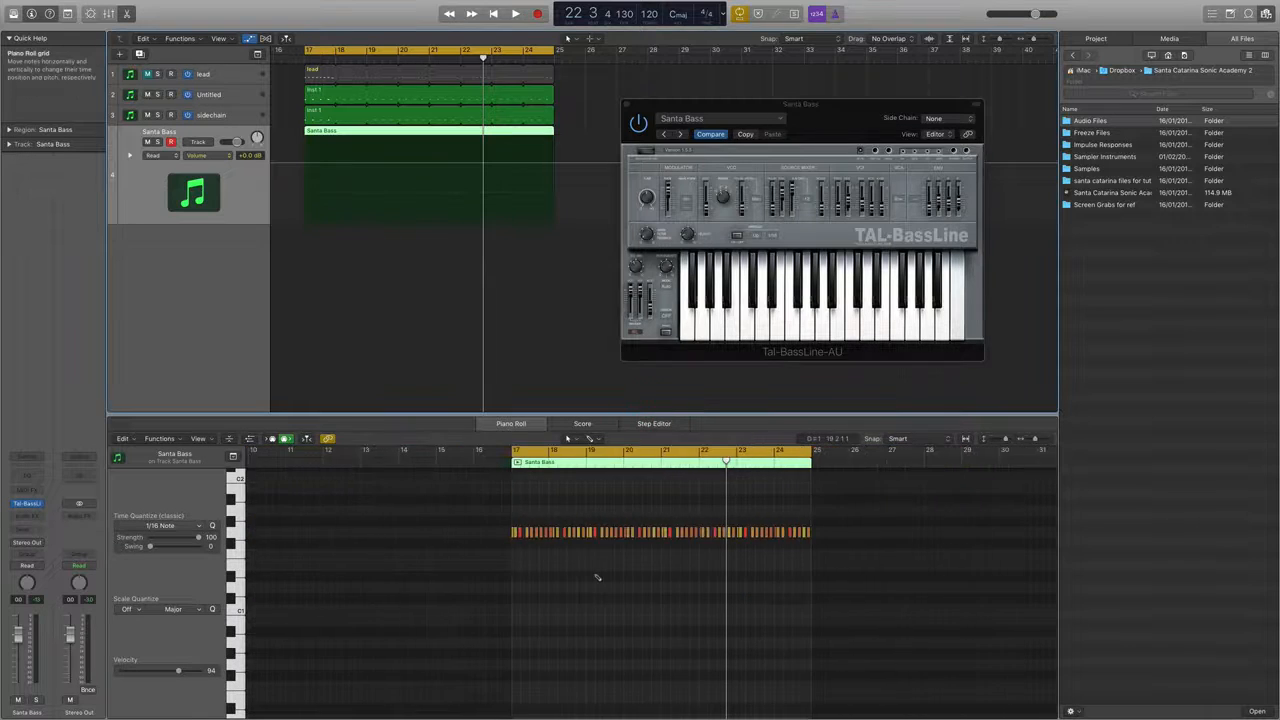
scroll(600, 577, up, 3)
scroll(894, 558, up, 3)
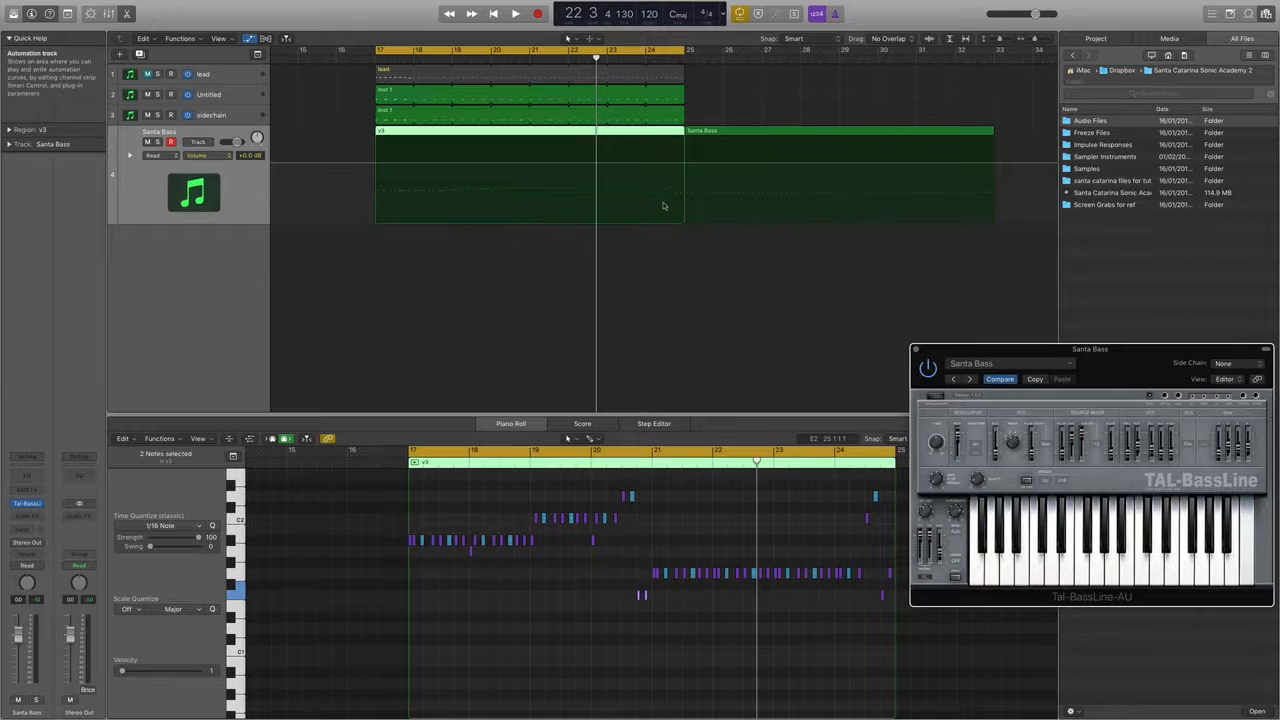
- Play the v3 bass region and examine its note pattern in the Piano Roll with Collapse Mode turned on
key(space)
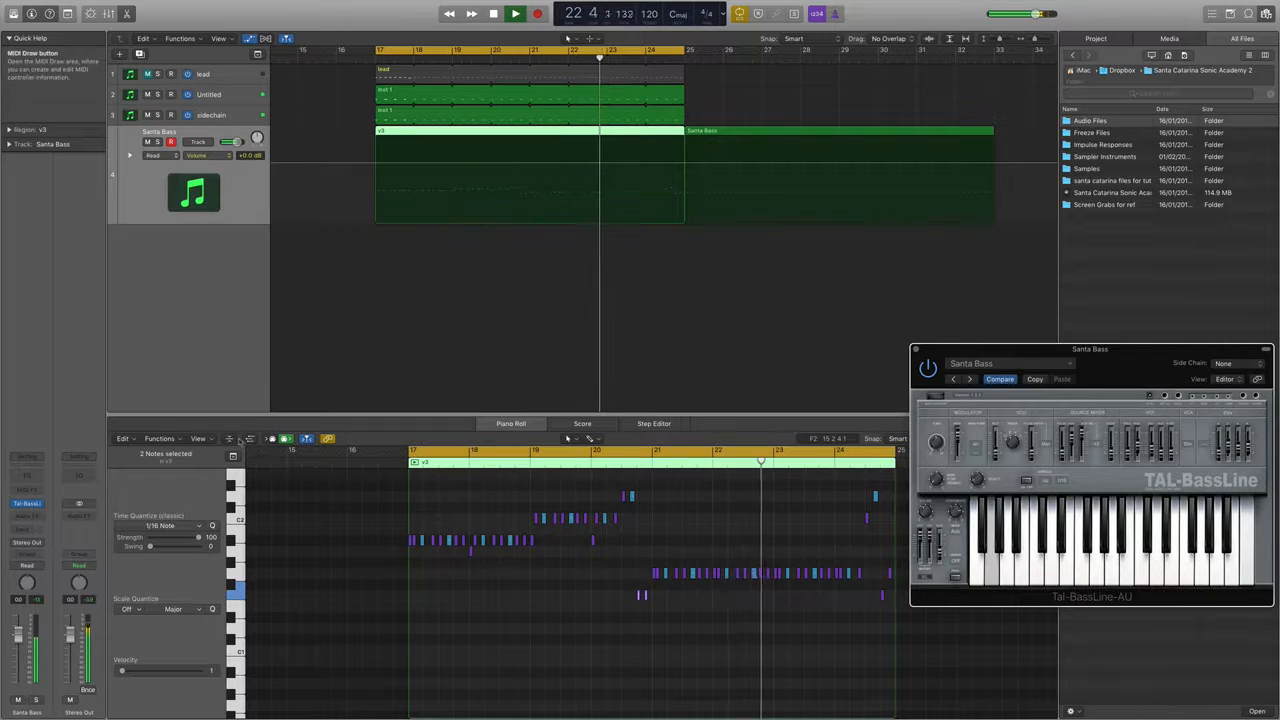
click(231, 440)
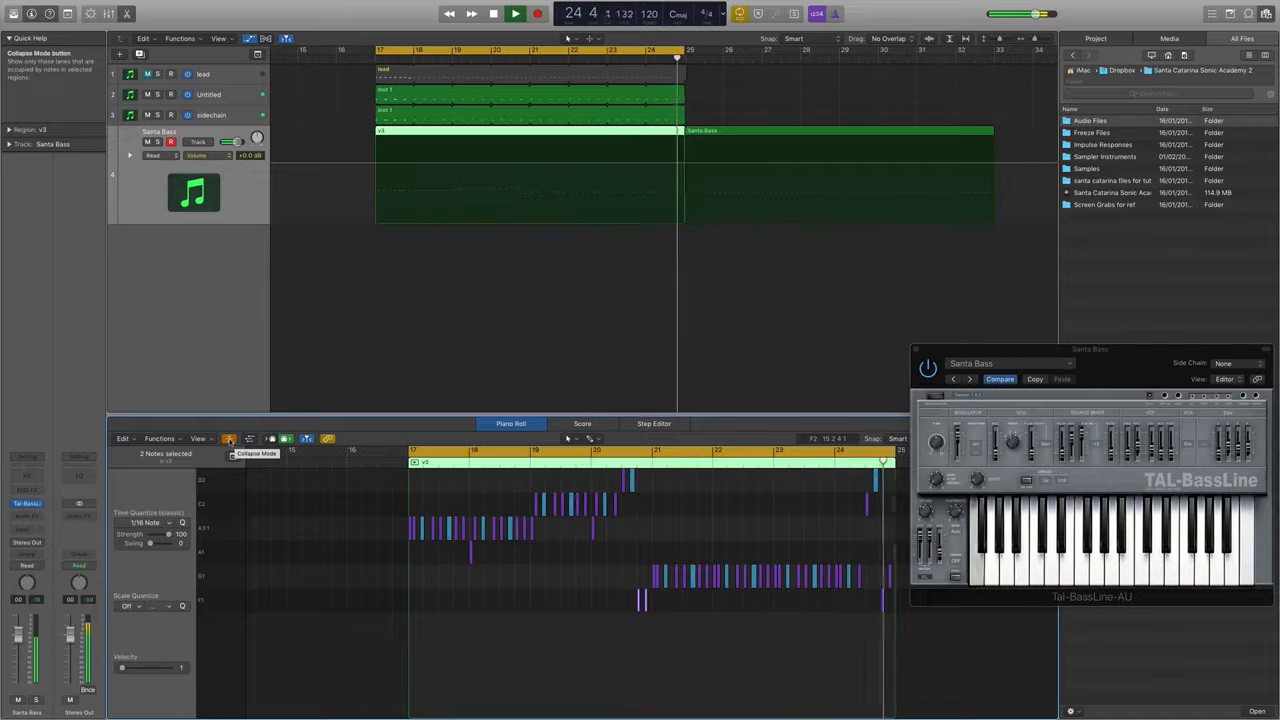
click(230, 440)
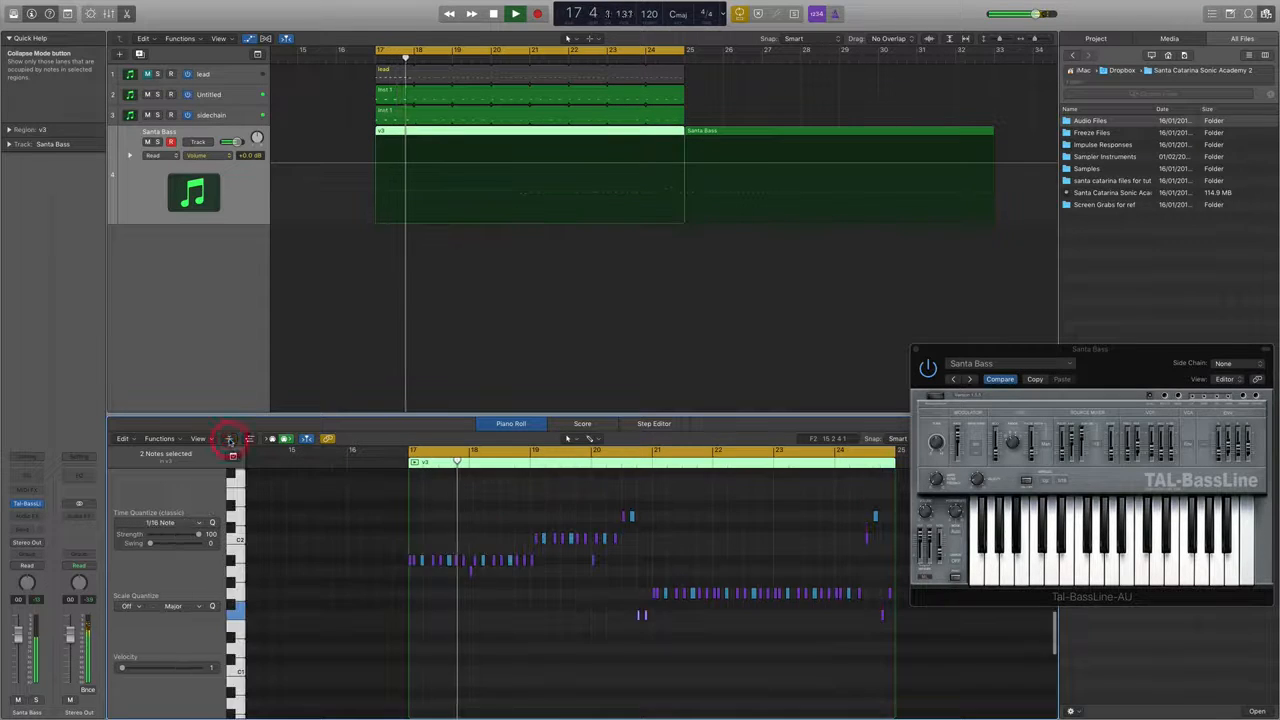
click(230, 440)
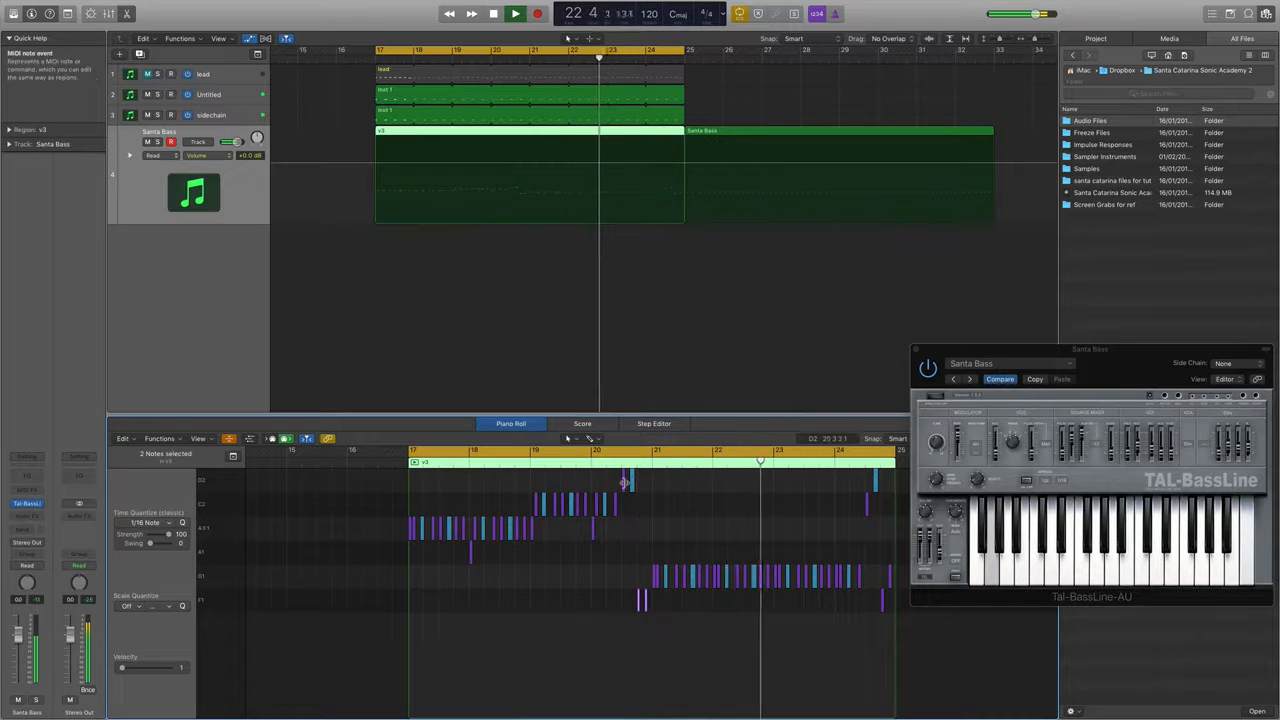
scroll(712, 577, right, 5)
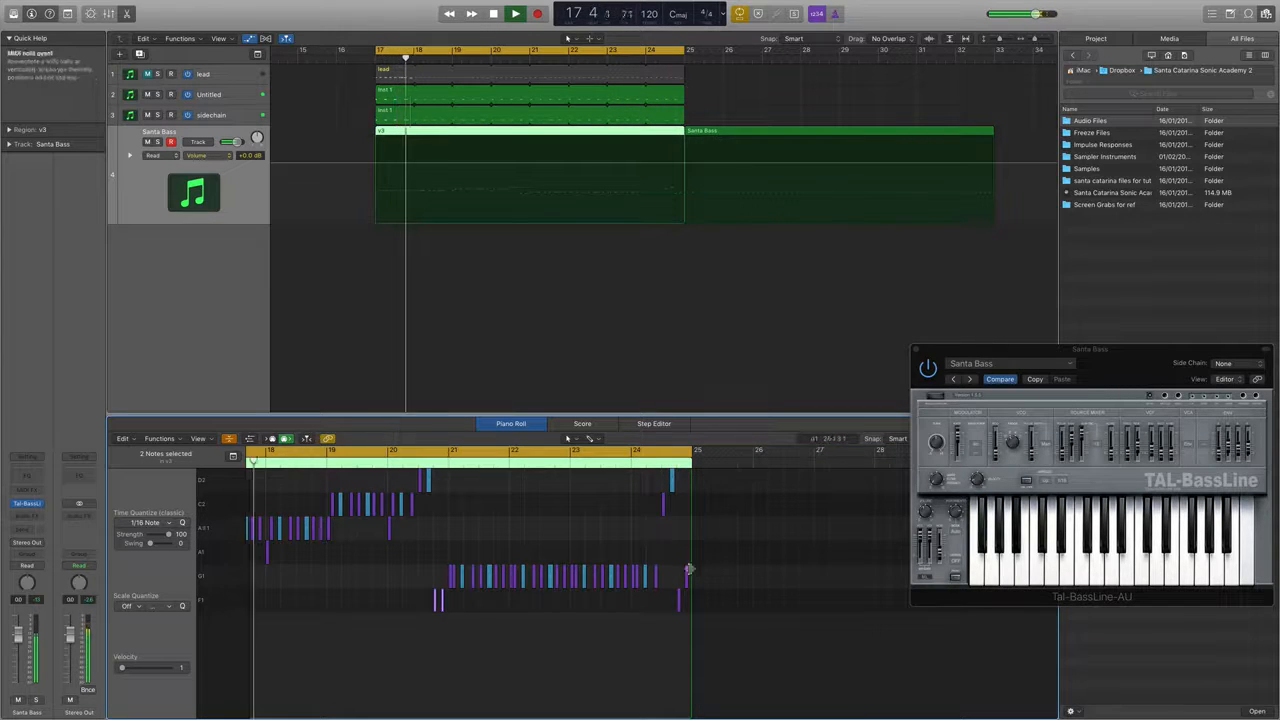
key(super+Left)
key(super+Up)
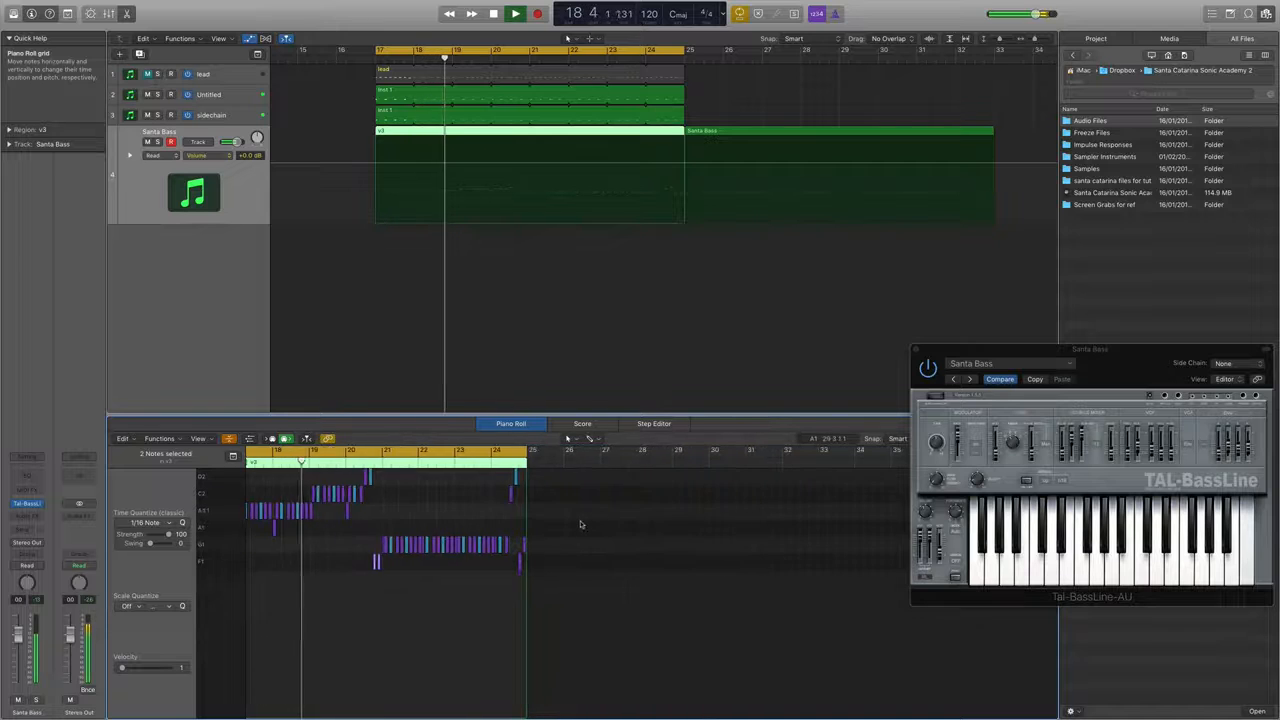
scroll(580, 523, left, 3)
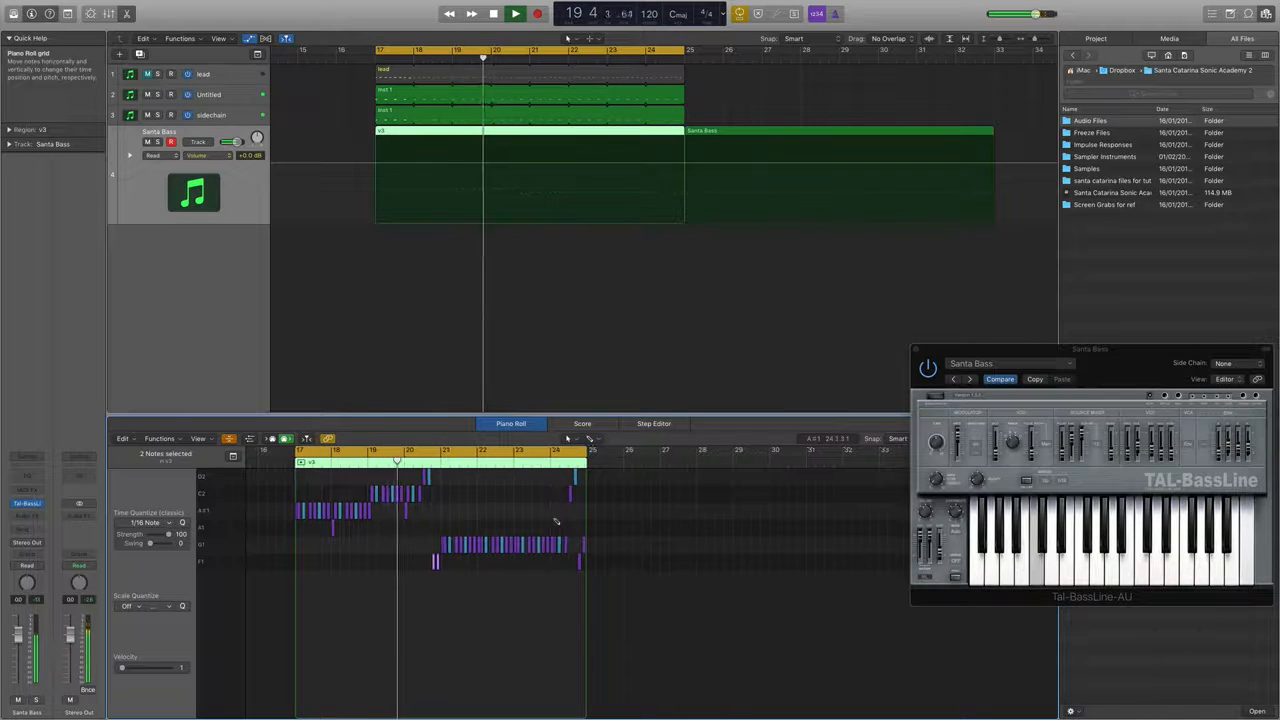
key(super+Right)
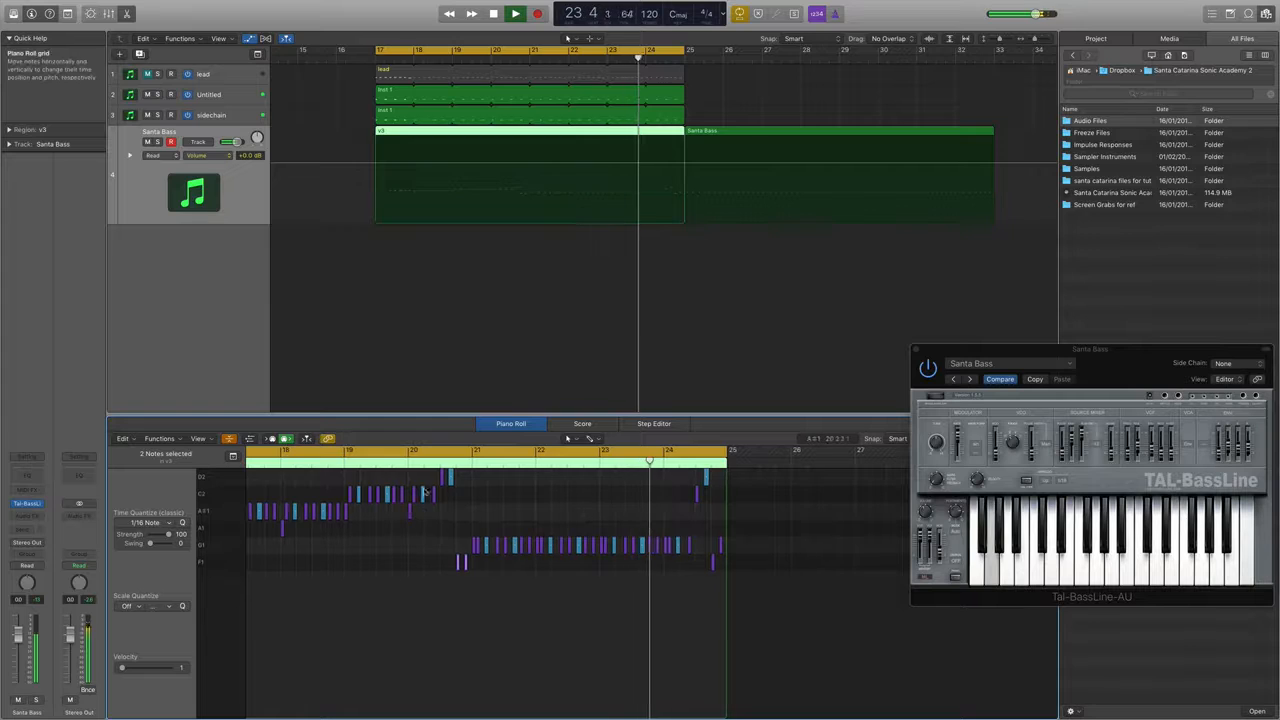
- Unmute the lead track, display Note Velocity in the Piano Roll's MIDI Draw area, and enlarge that area
click(148, 74)
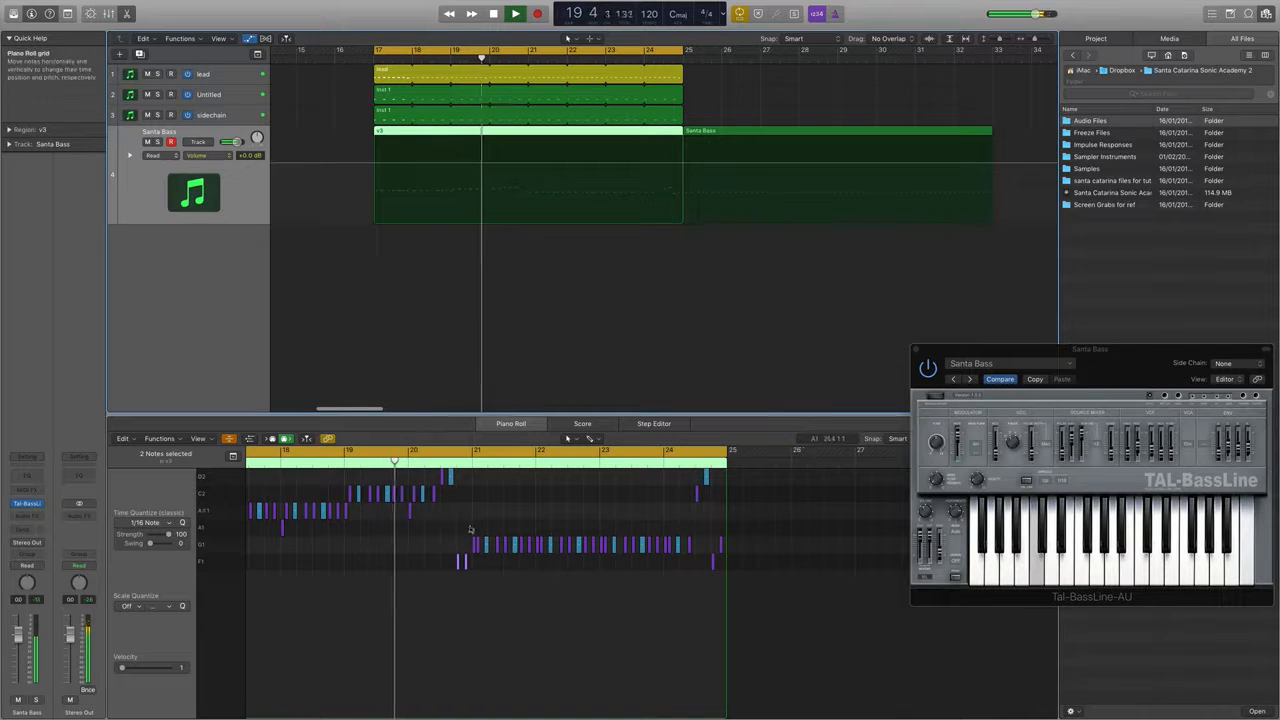
click(127, 606)
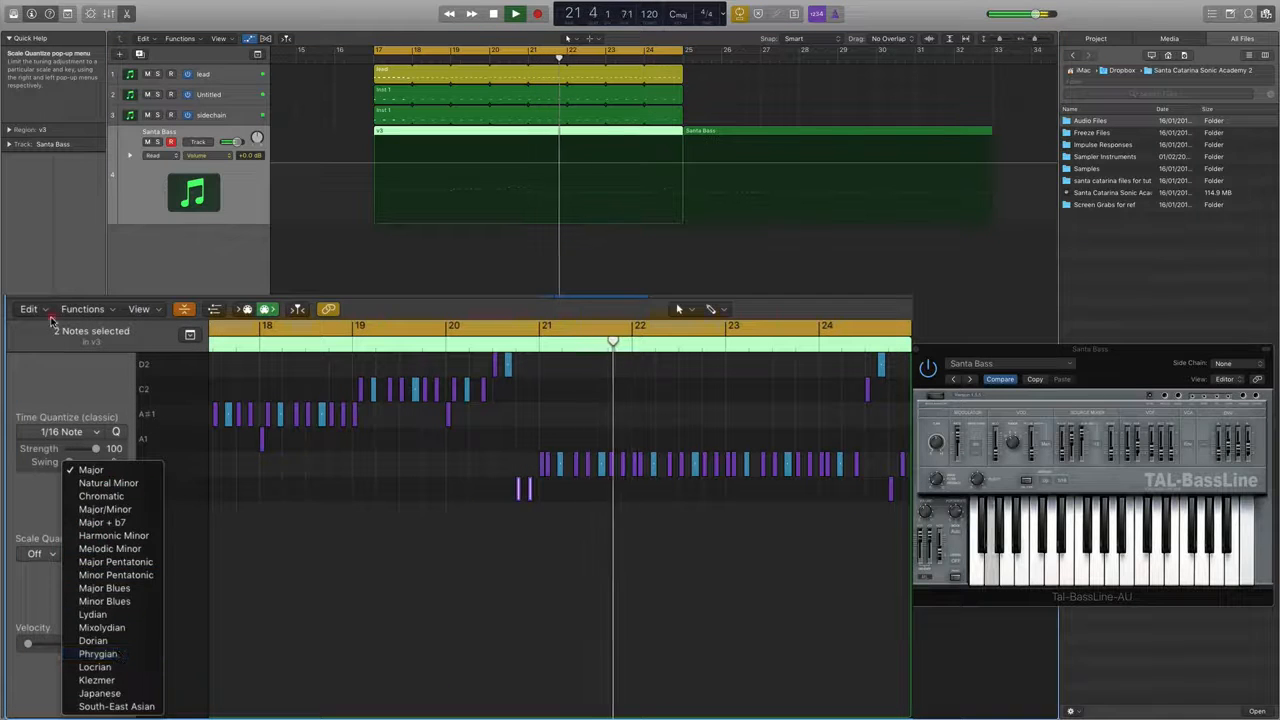
click(119, 655)
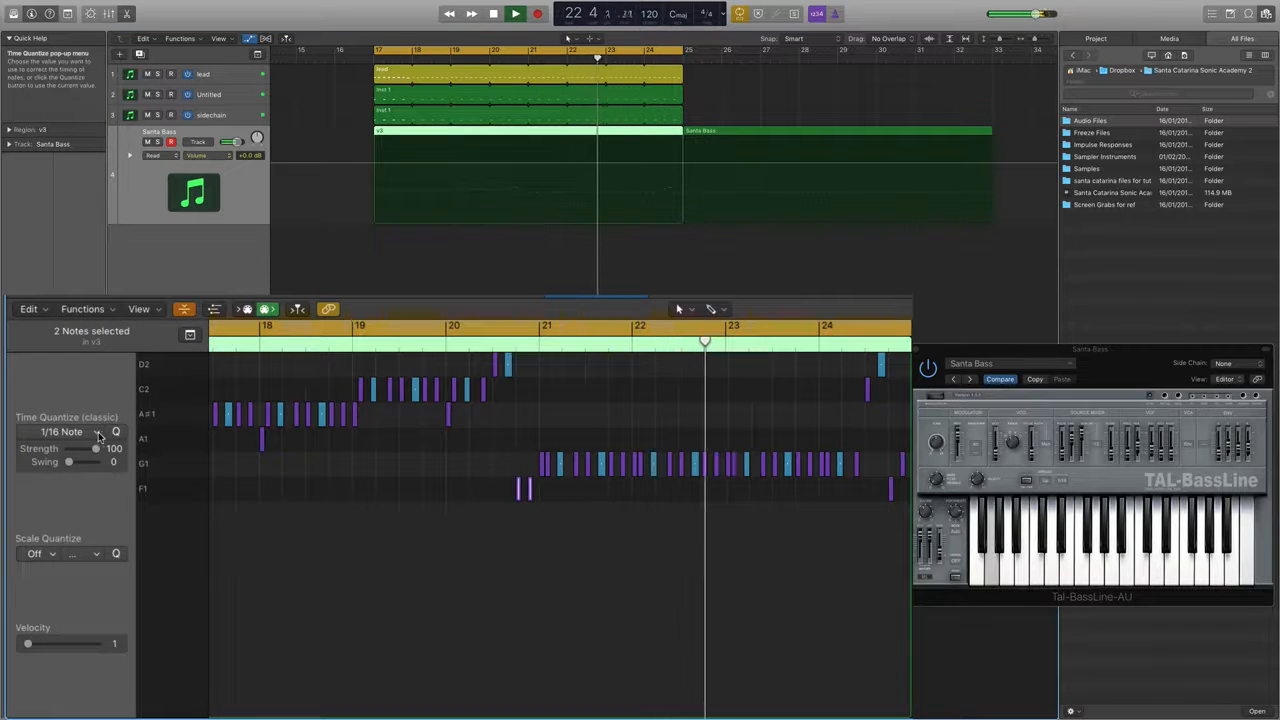
click(82, 309)
mouse_move(215, 446)
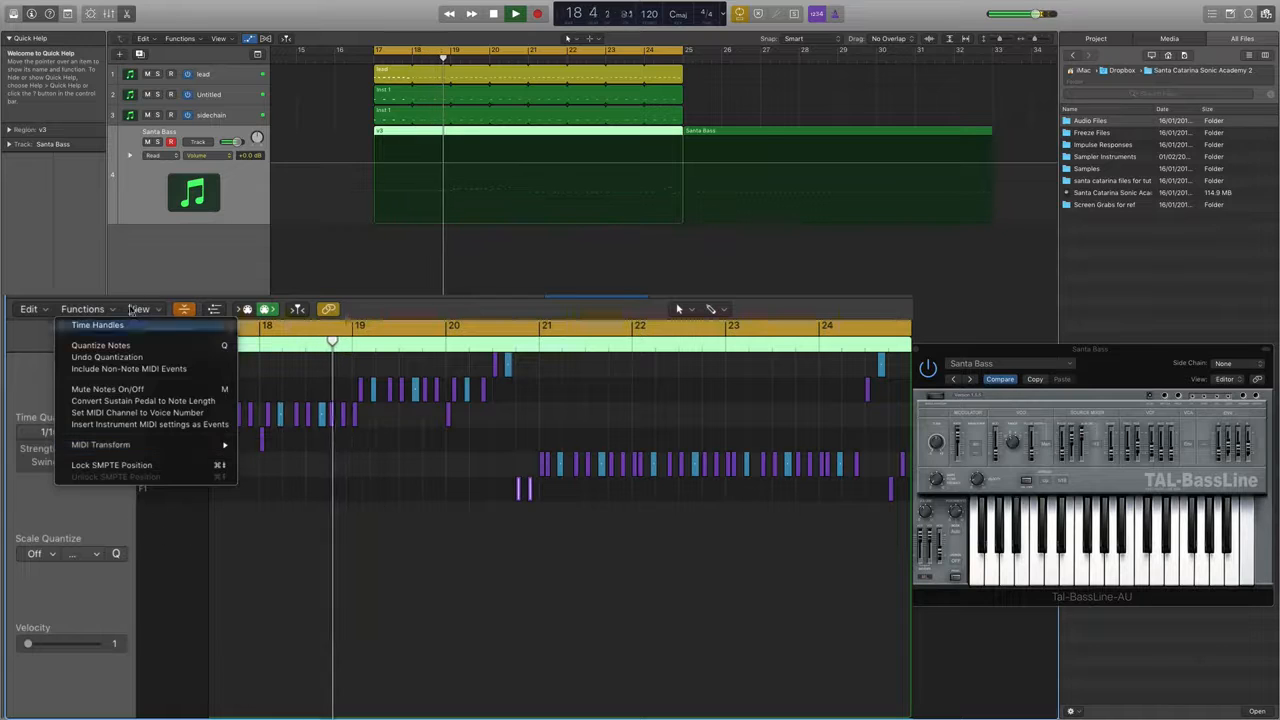
click(139, 309)
mouse_move(219, 523)
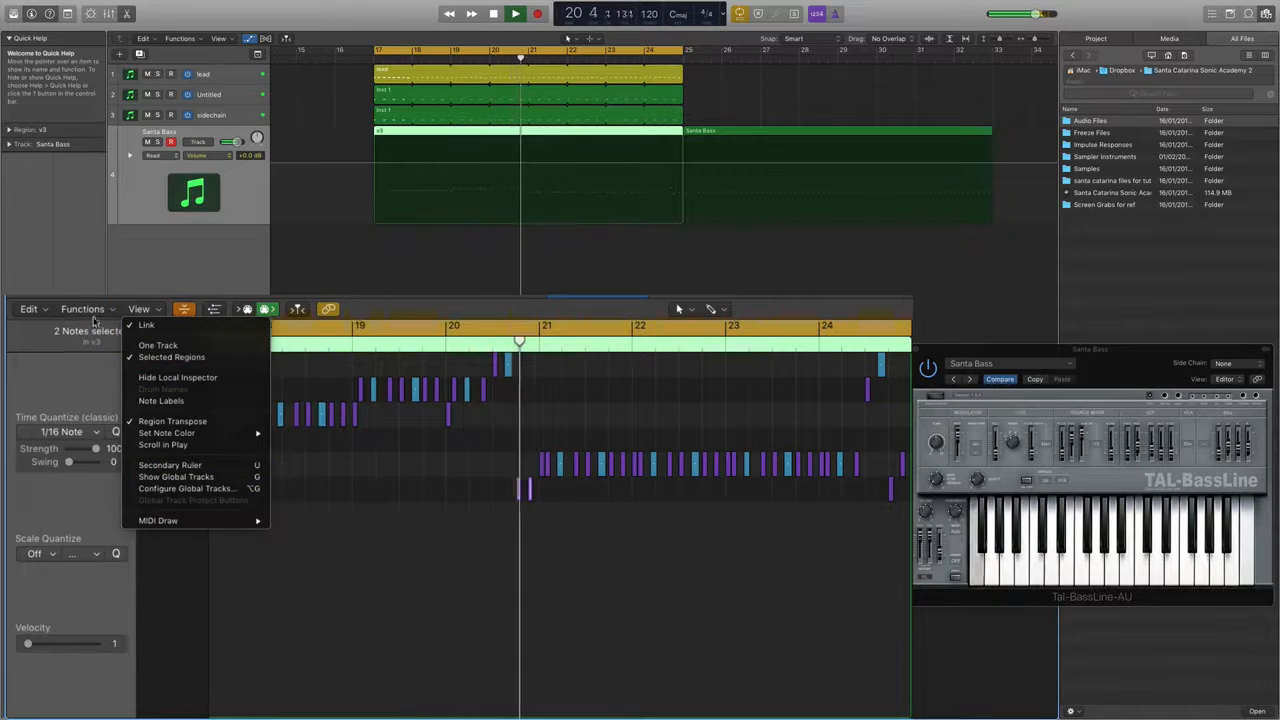
mouse_move(90, 309)
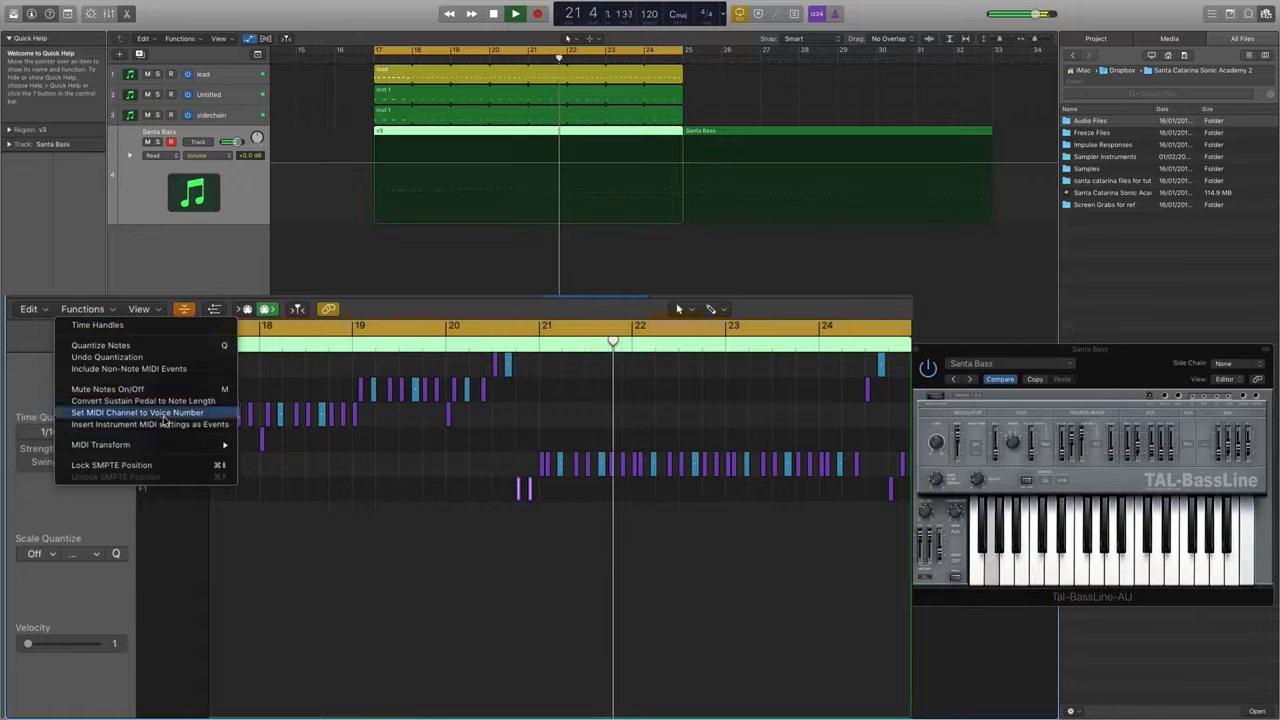
click(152, 302)
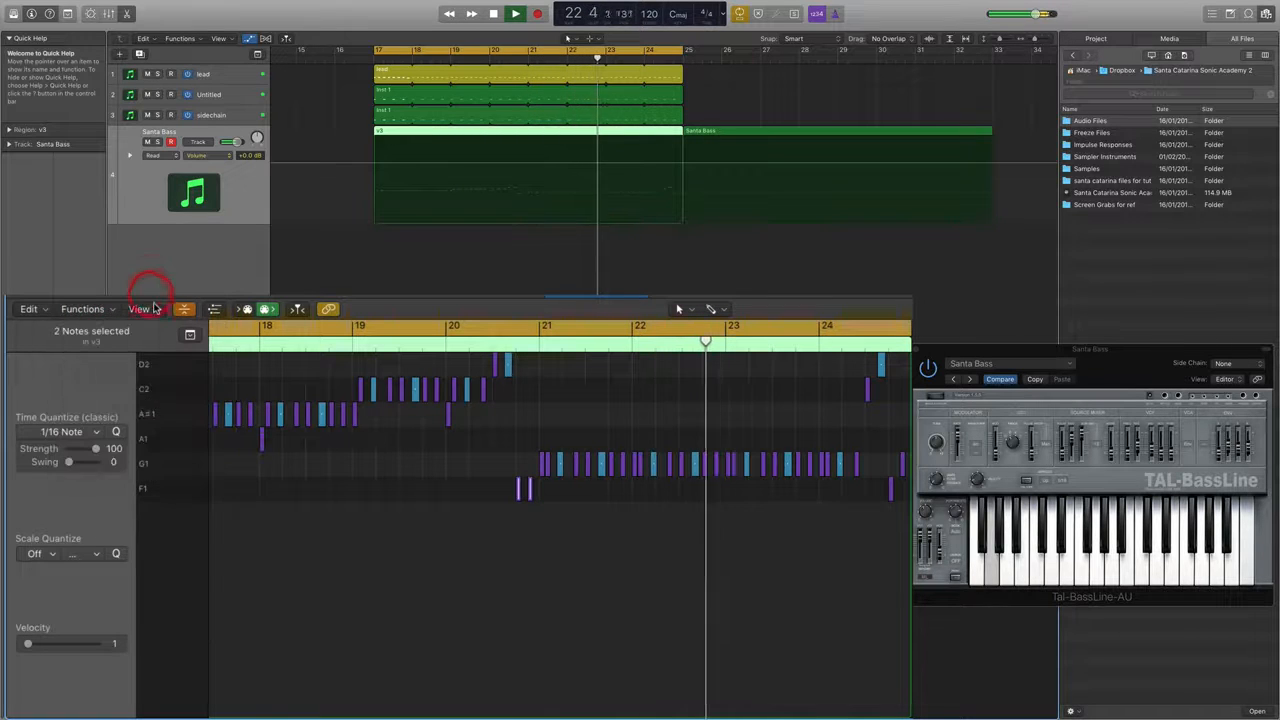
click(155, 308)
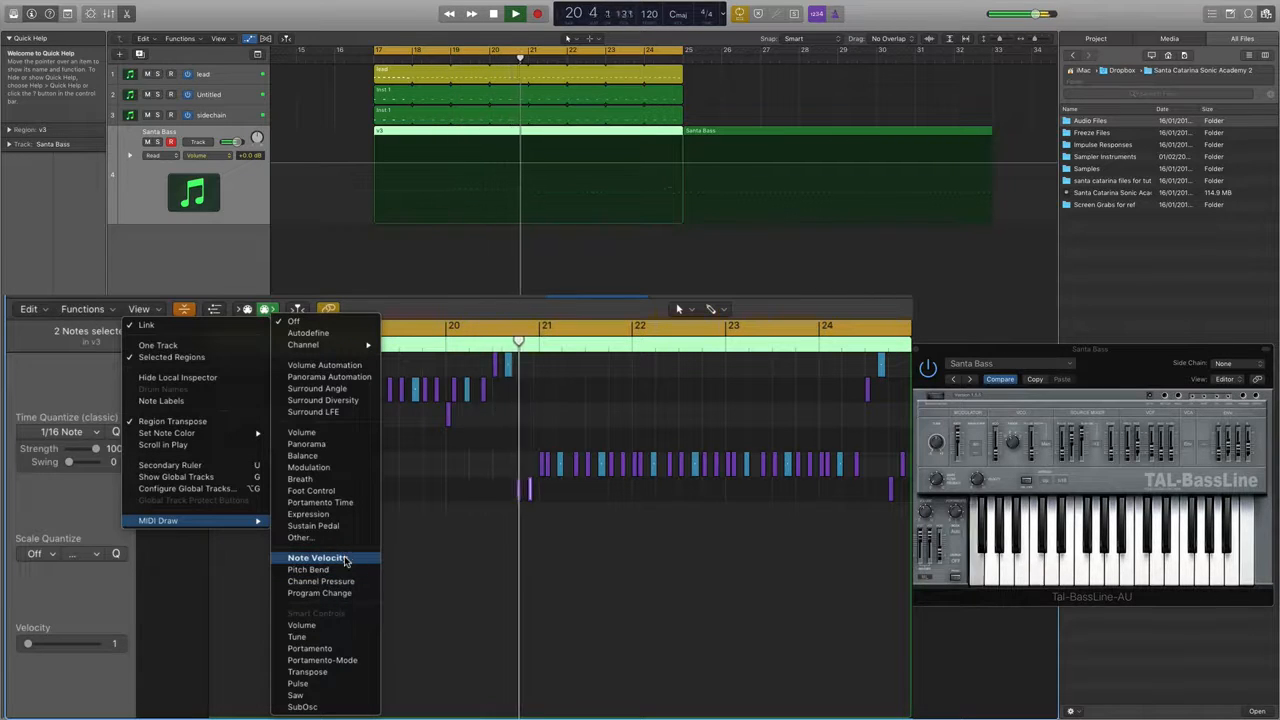
click(346, 558)
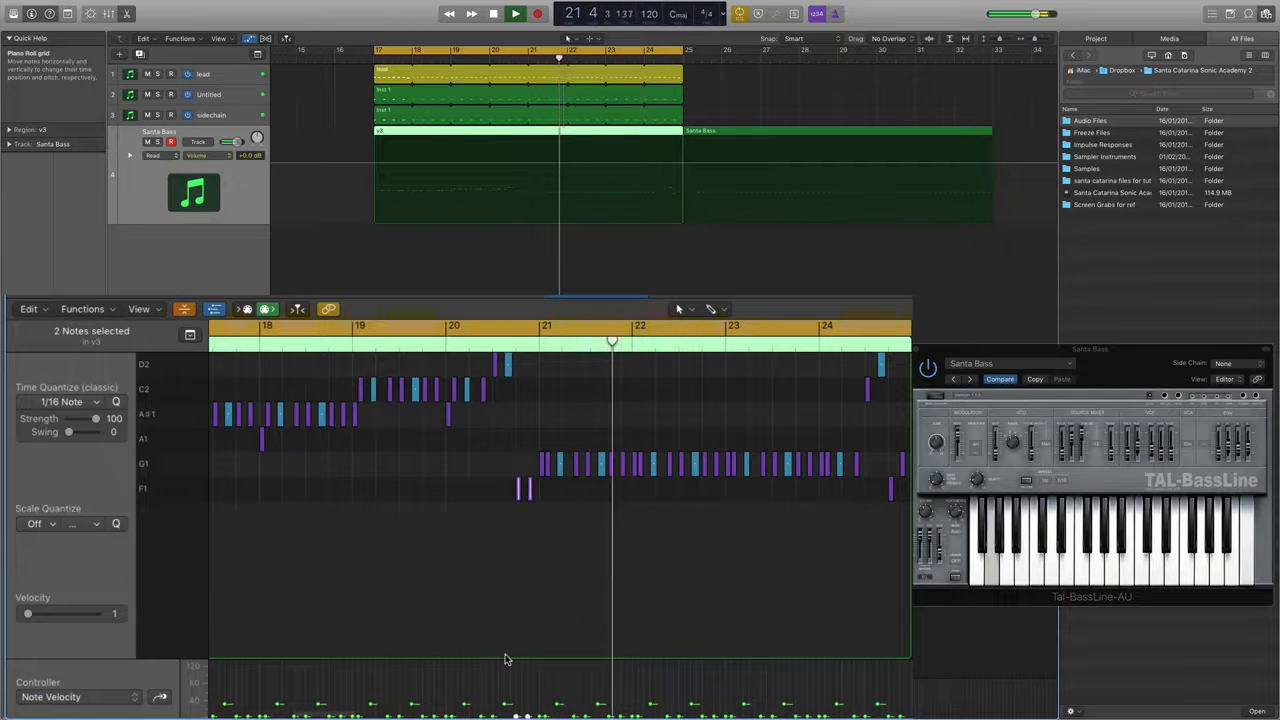
drag(503, 657, 486, 500)
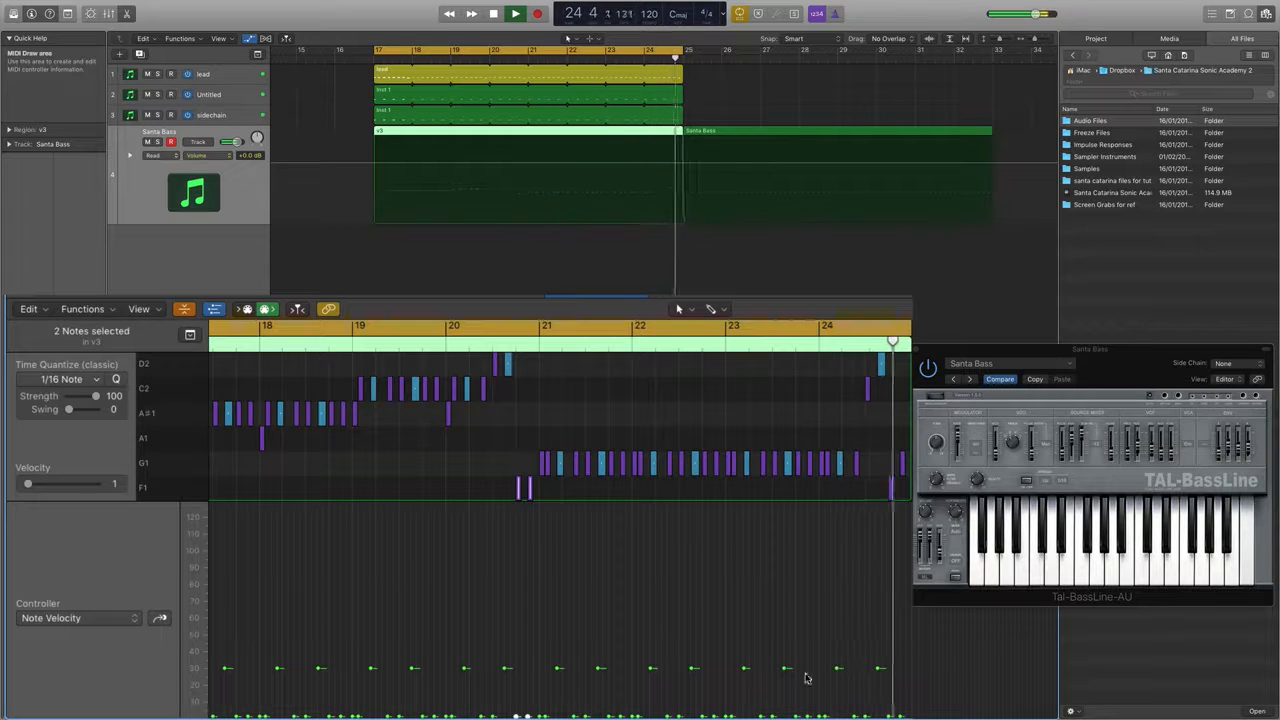
- Play the v3 bass region and compare its note velocities with those of the following Santa Bass region
drag(652, 668, 549, 668)
key(super+Left)
key(super+Left)
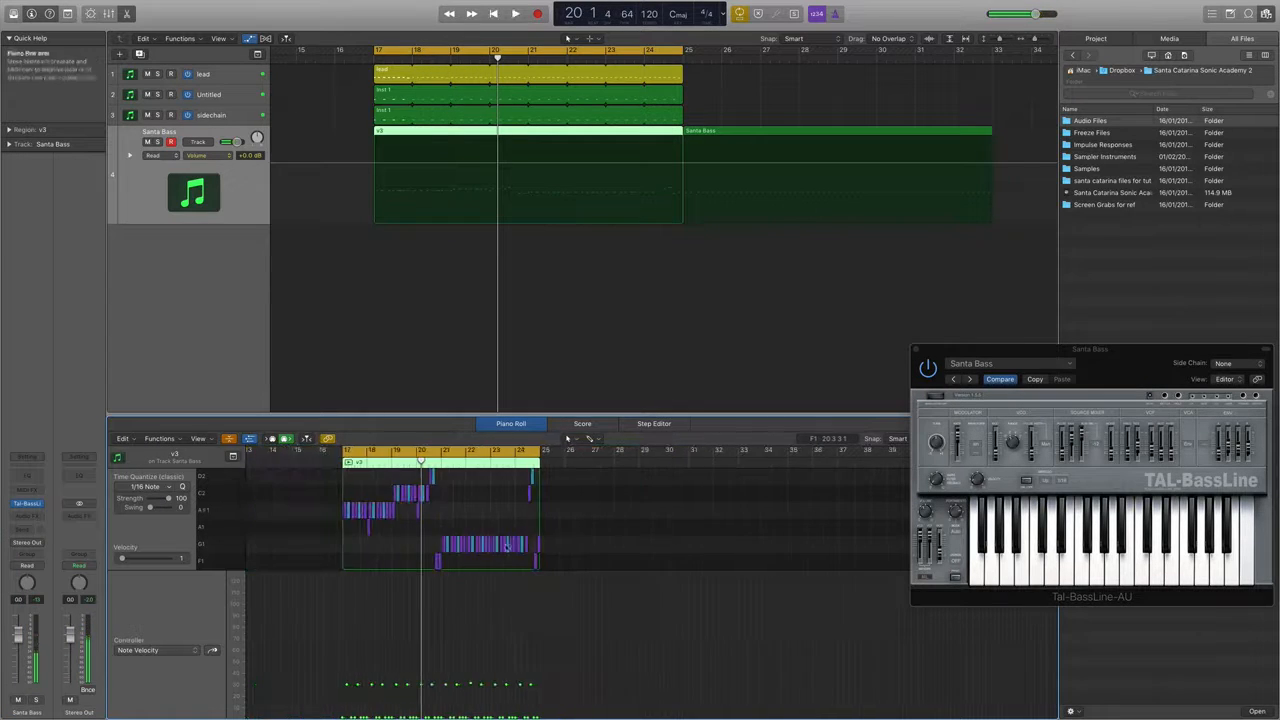
key(super+Right)
key(super+Right)
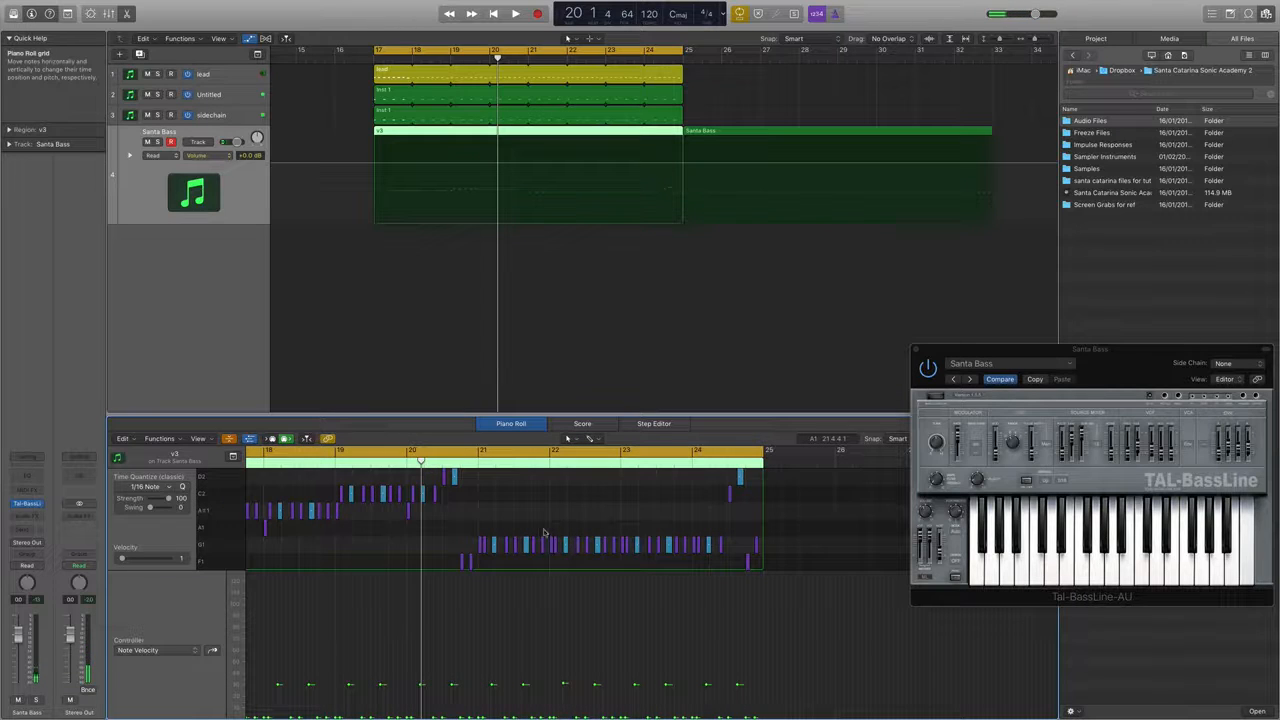
key(space)
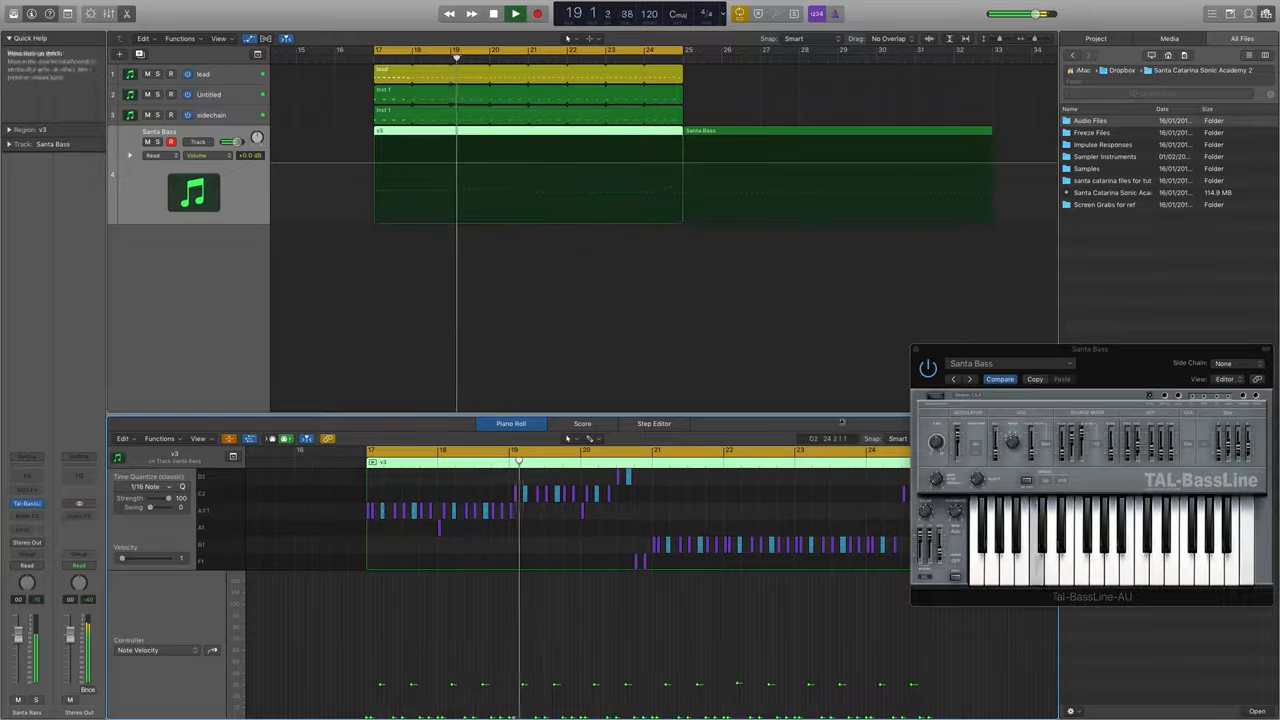
click(727, 132)
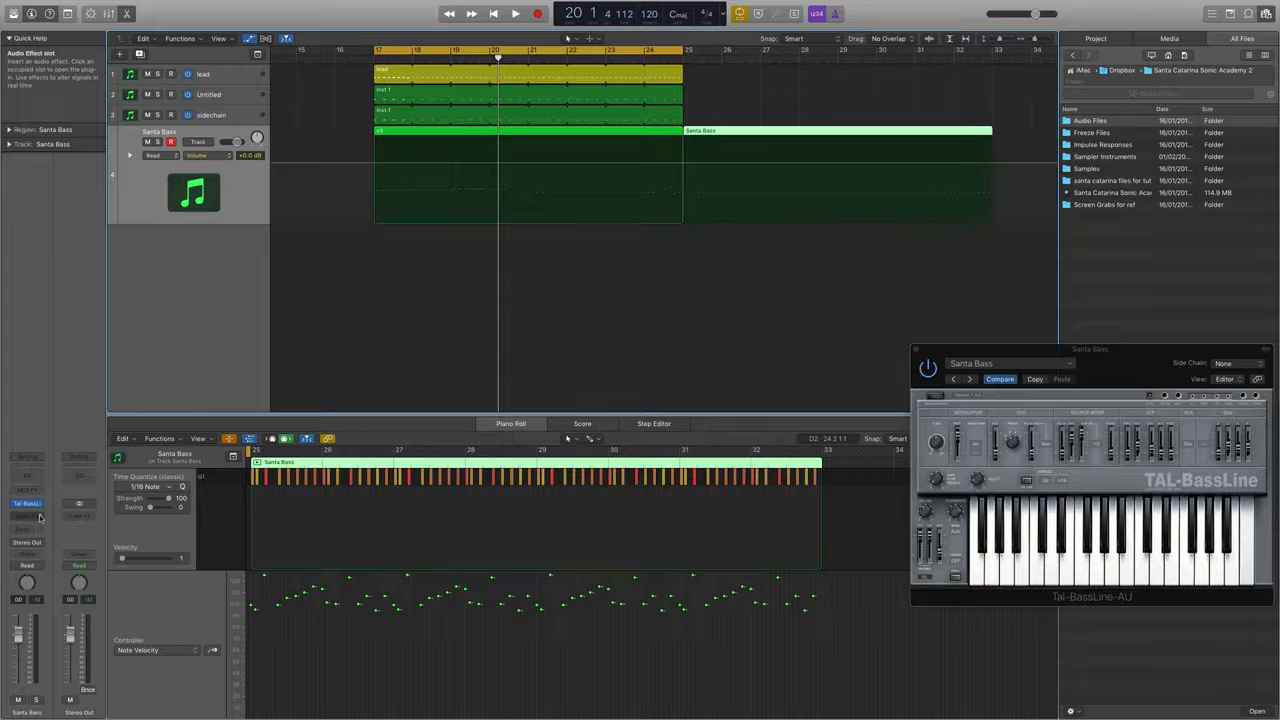
- Insert a Channel EQ on the Santa Bass track and mute the lead track during playback
click(42, 516)
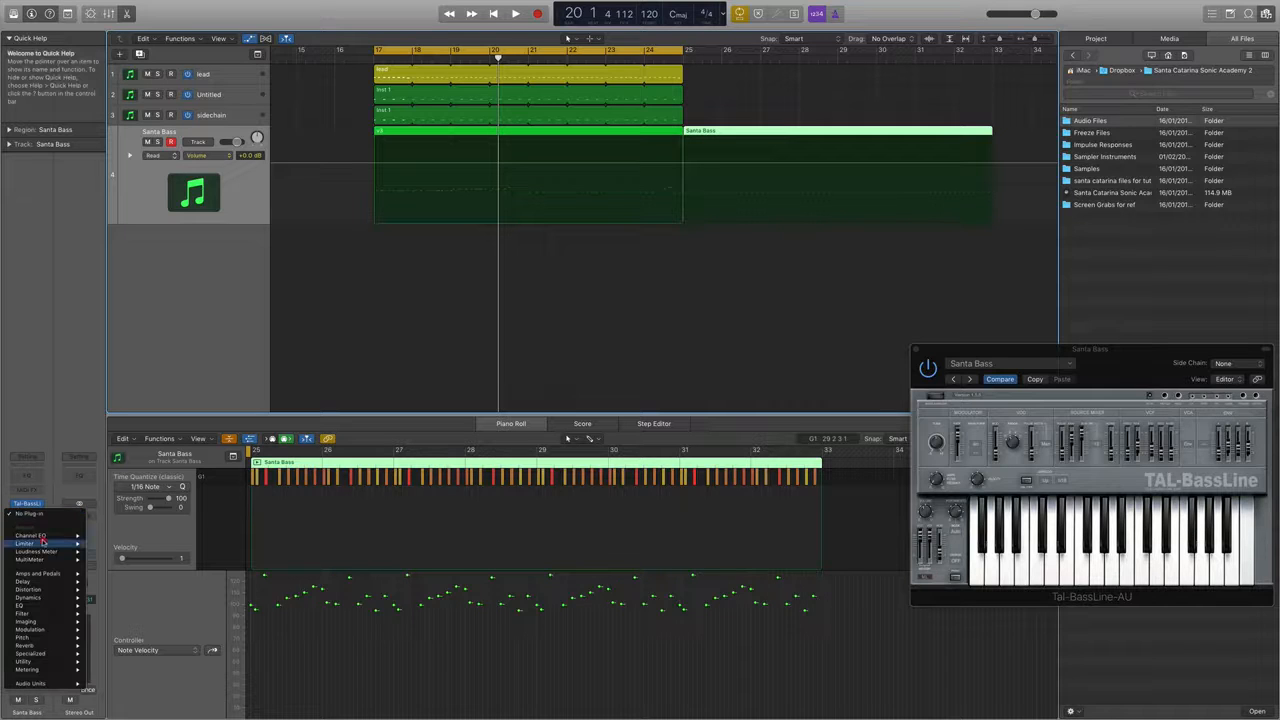
click(44, 537)
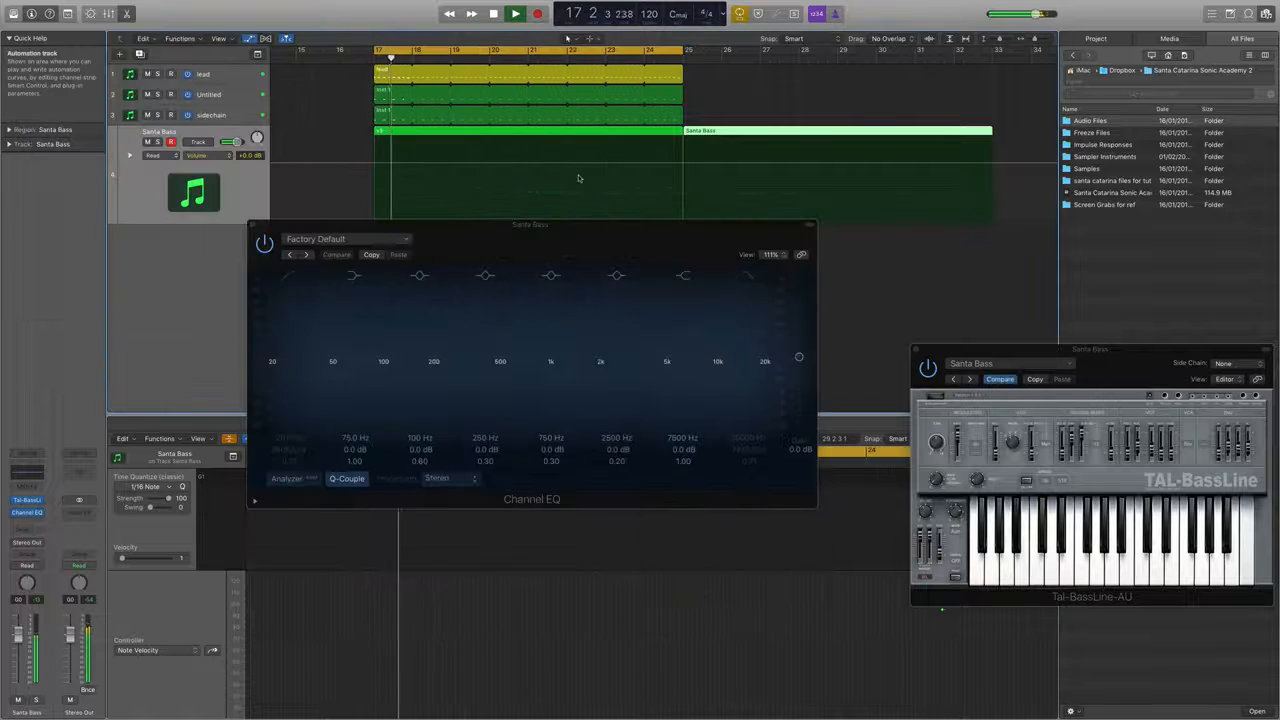
click(148, 74)
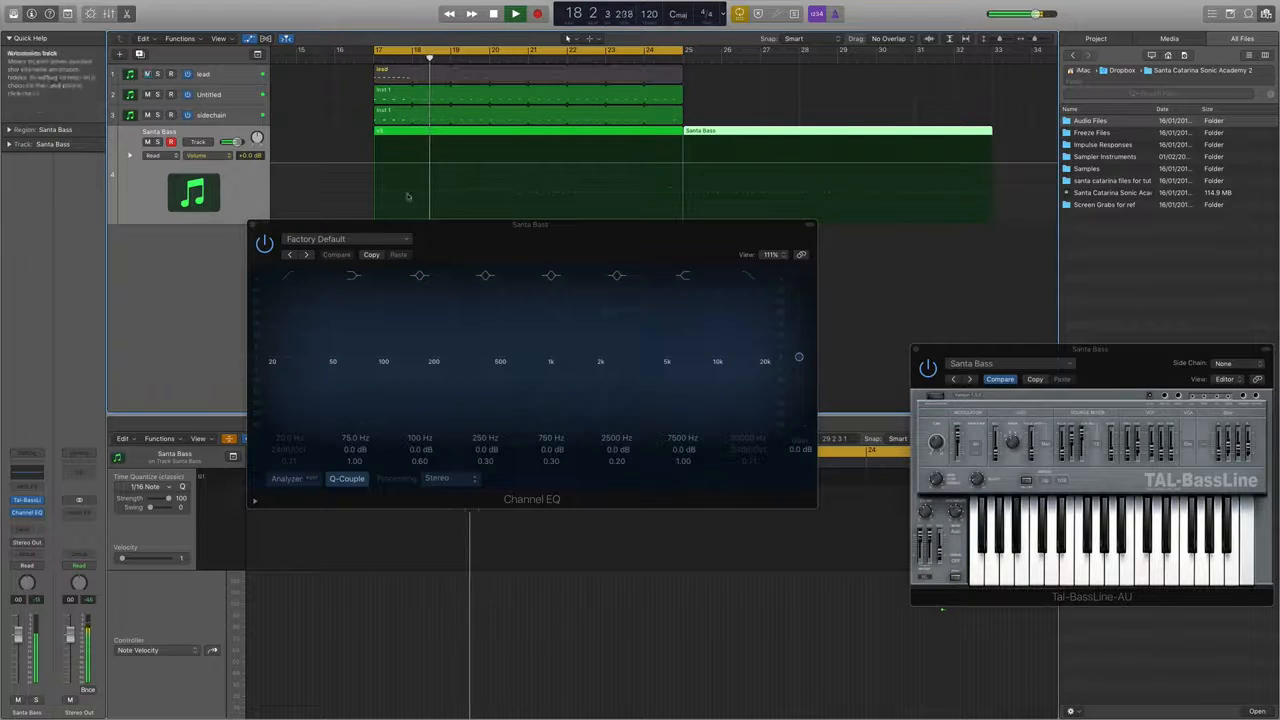
drag(476, 234, 578, 312)
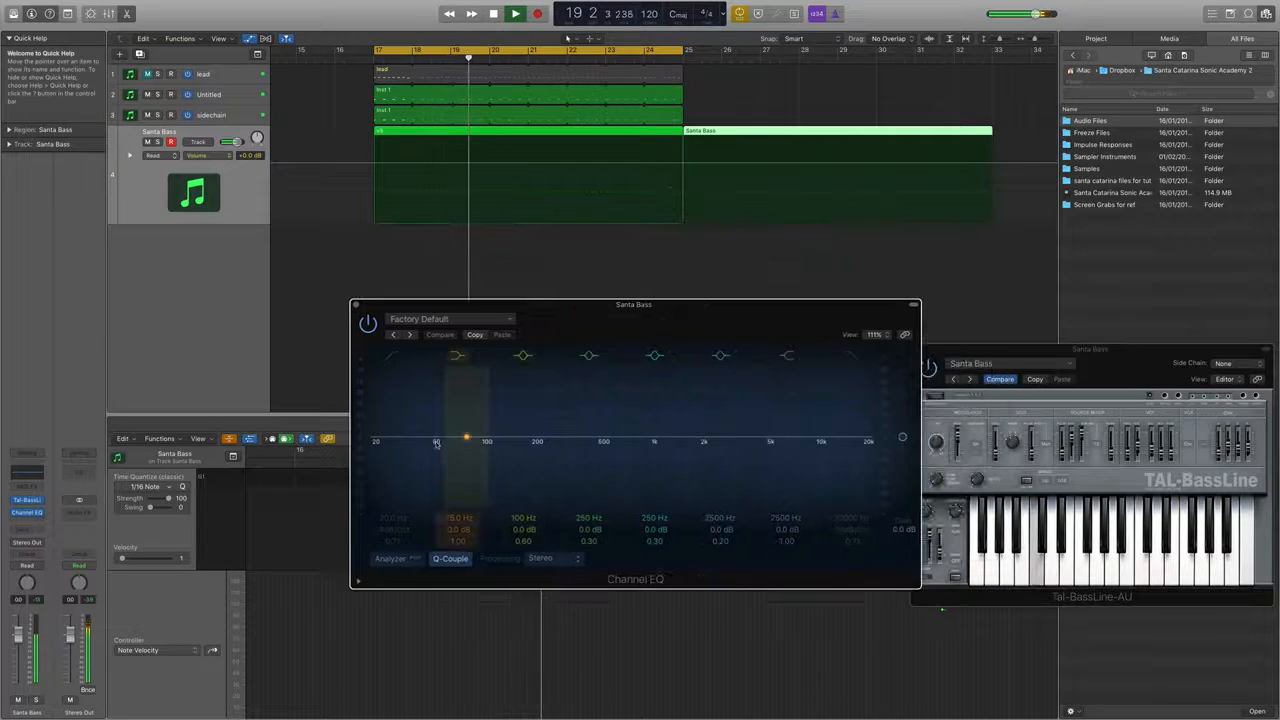
- Boost the EQ's 75 Hz low shelf by 9 dB and its high shelf by 8.5 dB at 4950 Hz
click(398, 518)
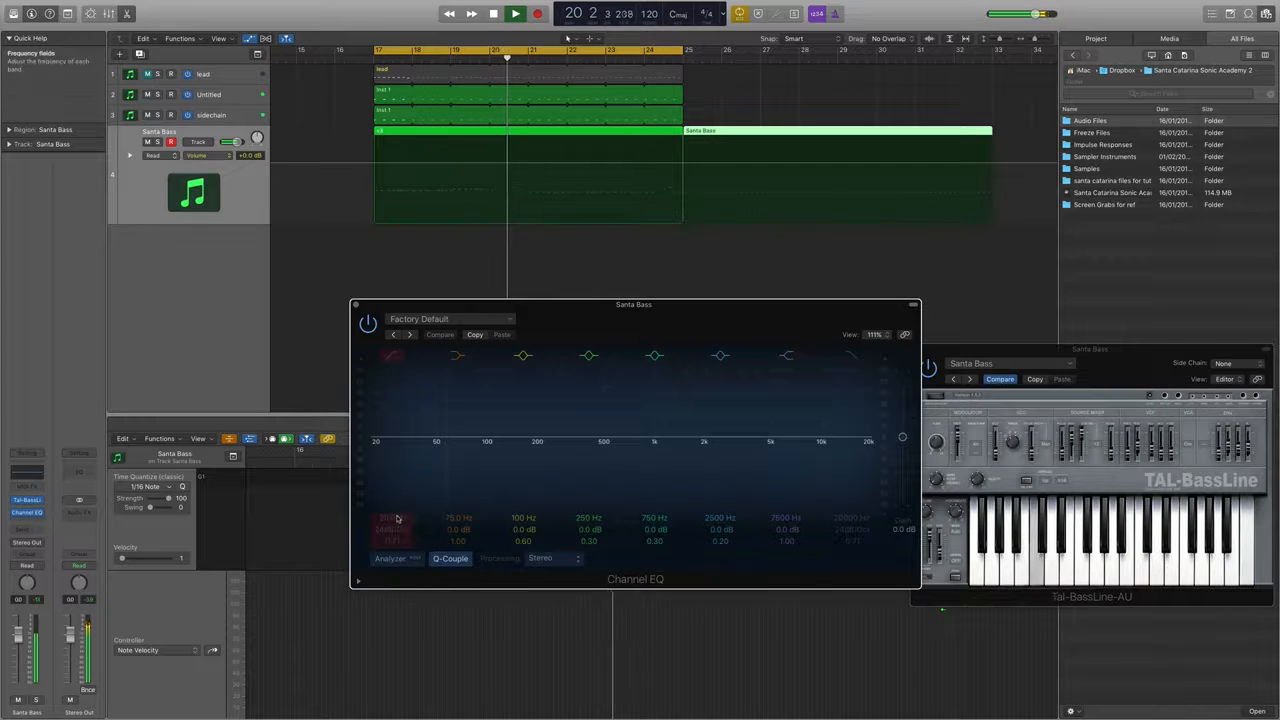
drag(460, 528, 460, 505)
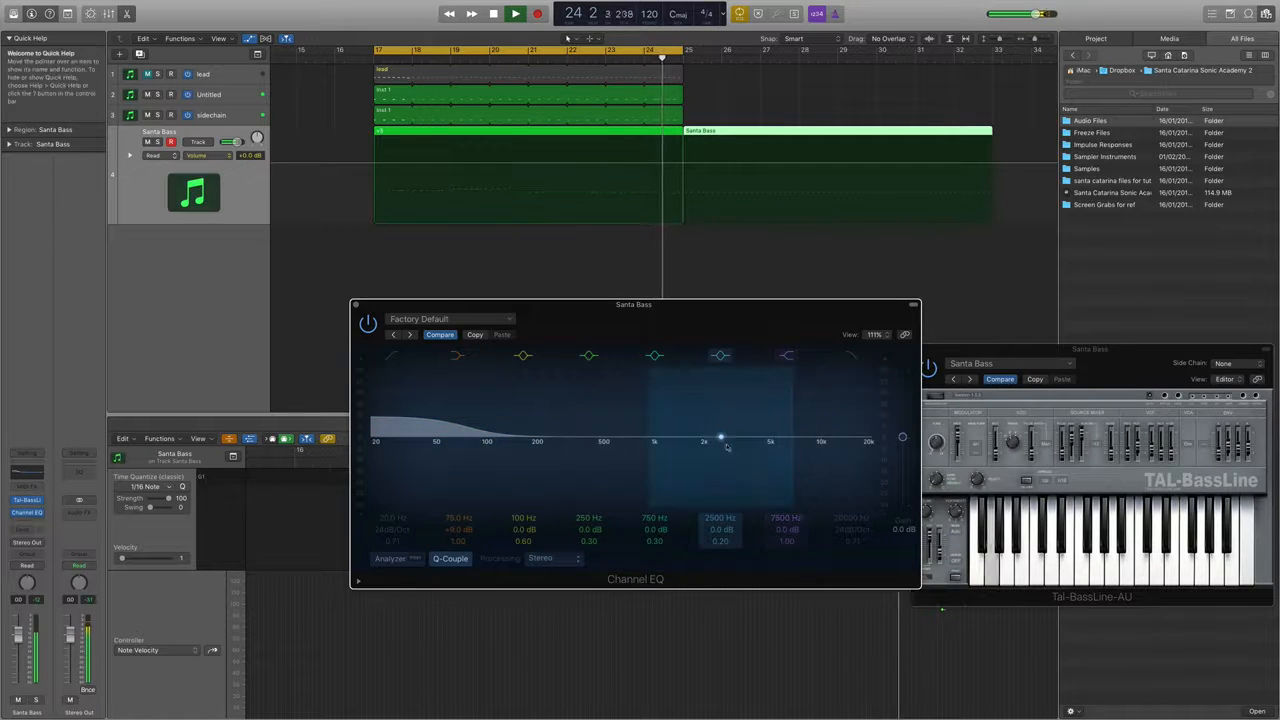
drag(781, 530, 786, 522)
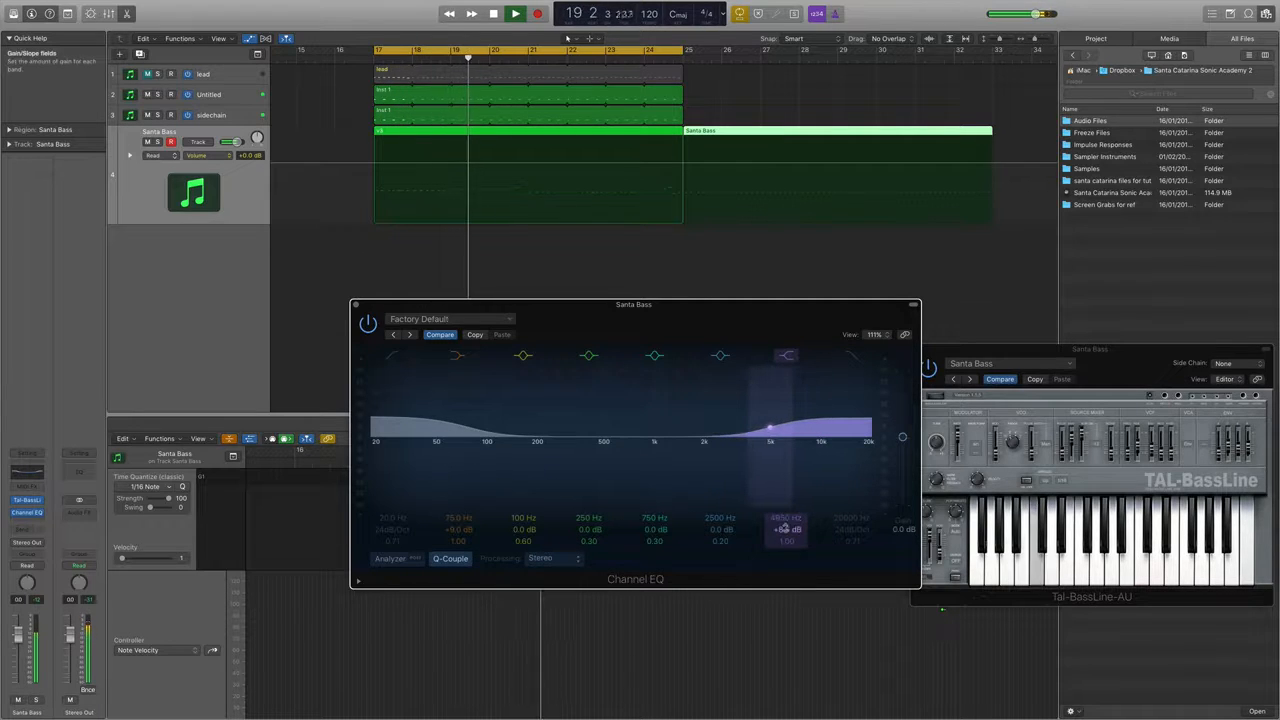
drag(743, 323, 683, 287)
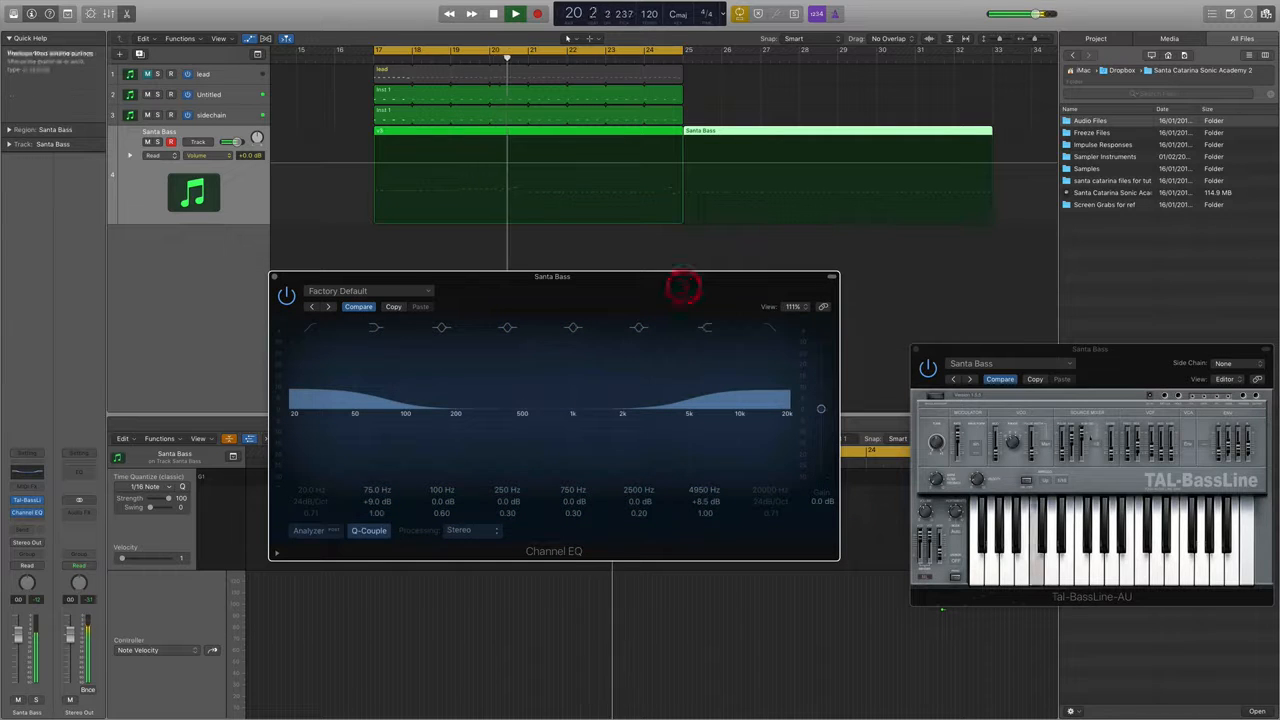
click(1130, 443)
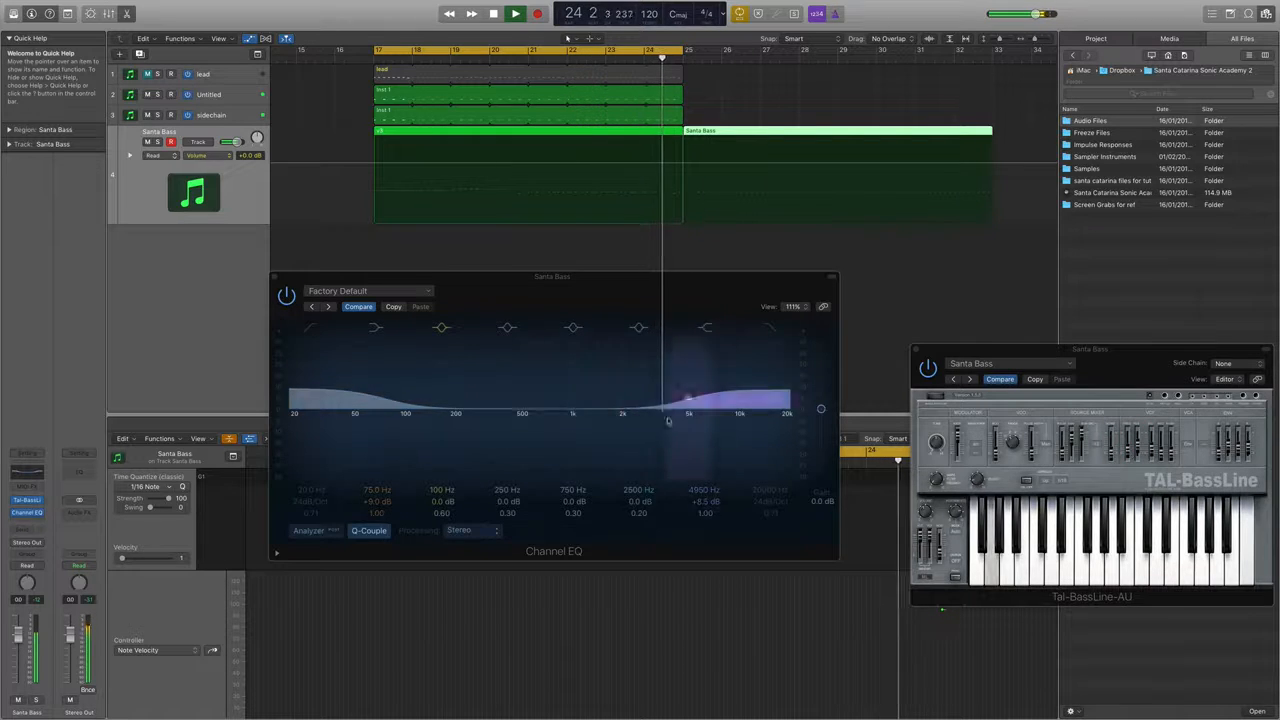
- Turn on the EQ analyzer and cut the 250 Hz band by 10 dB, moving it to 188 Hz with a Q of 1.50
click(476, 408)
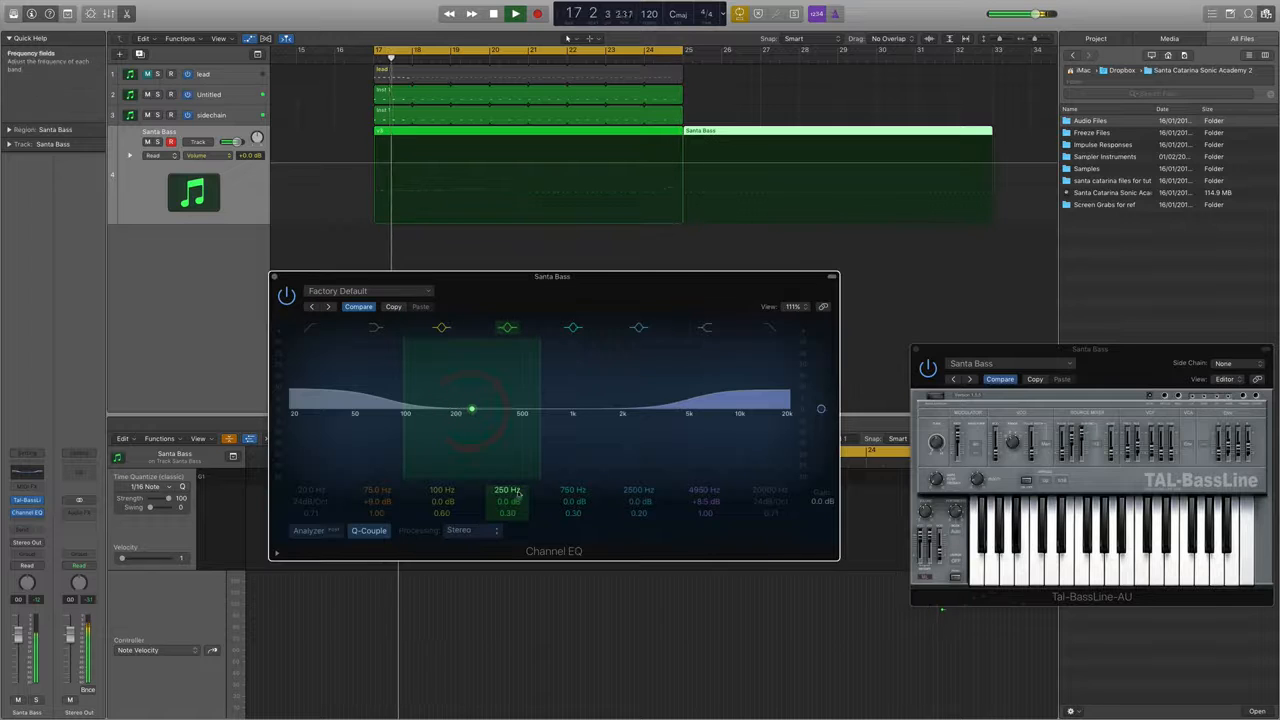
drag(514, 502, 514, 440)
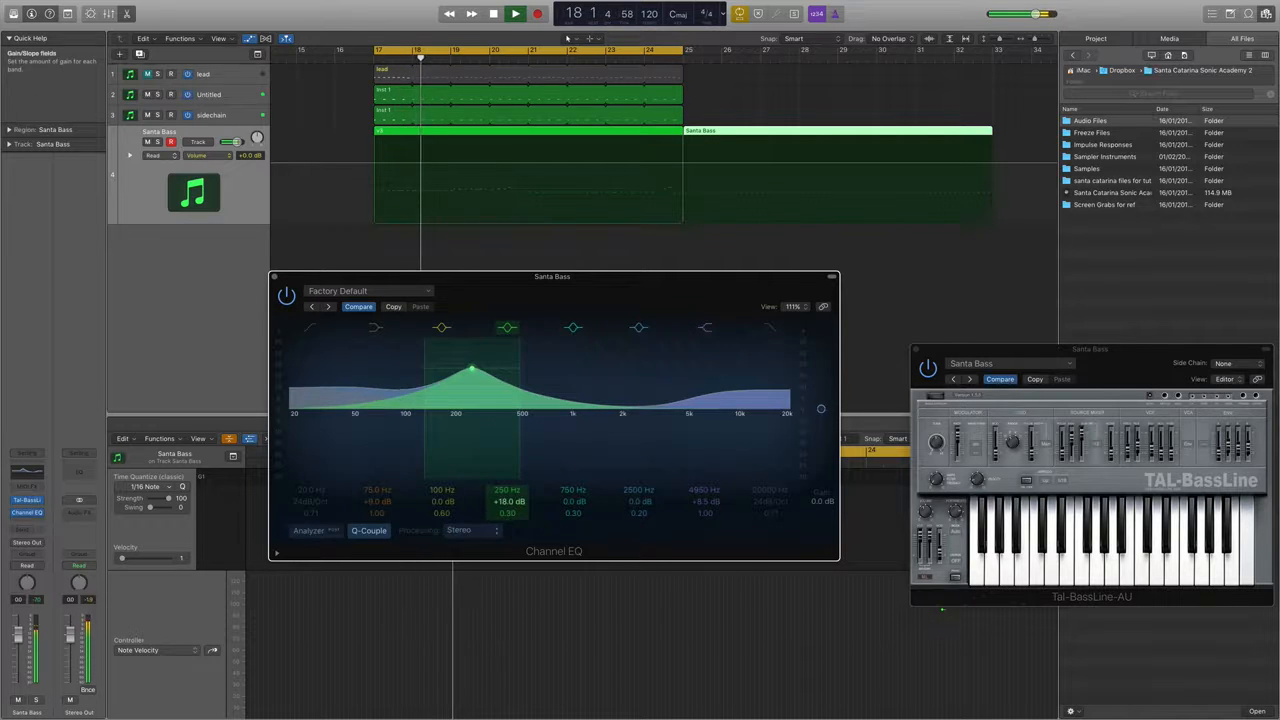
click(338, 531)
drag(516, 500, 508, 475)
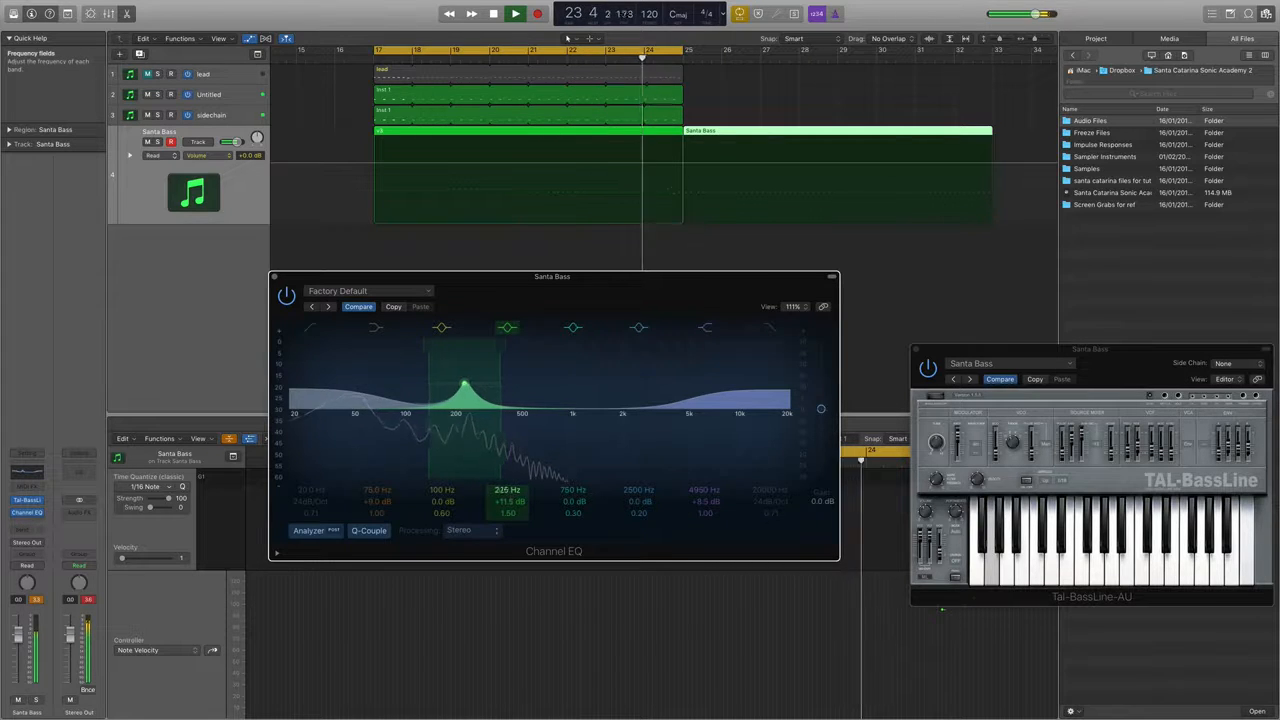
mouse_move(508, 490)
mouse_down()
mouse_move(508, 516)
mouse_move(508, 504)
mouse_up()
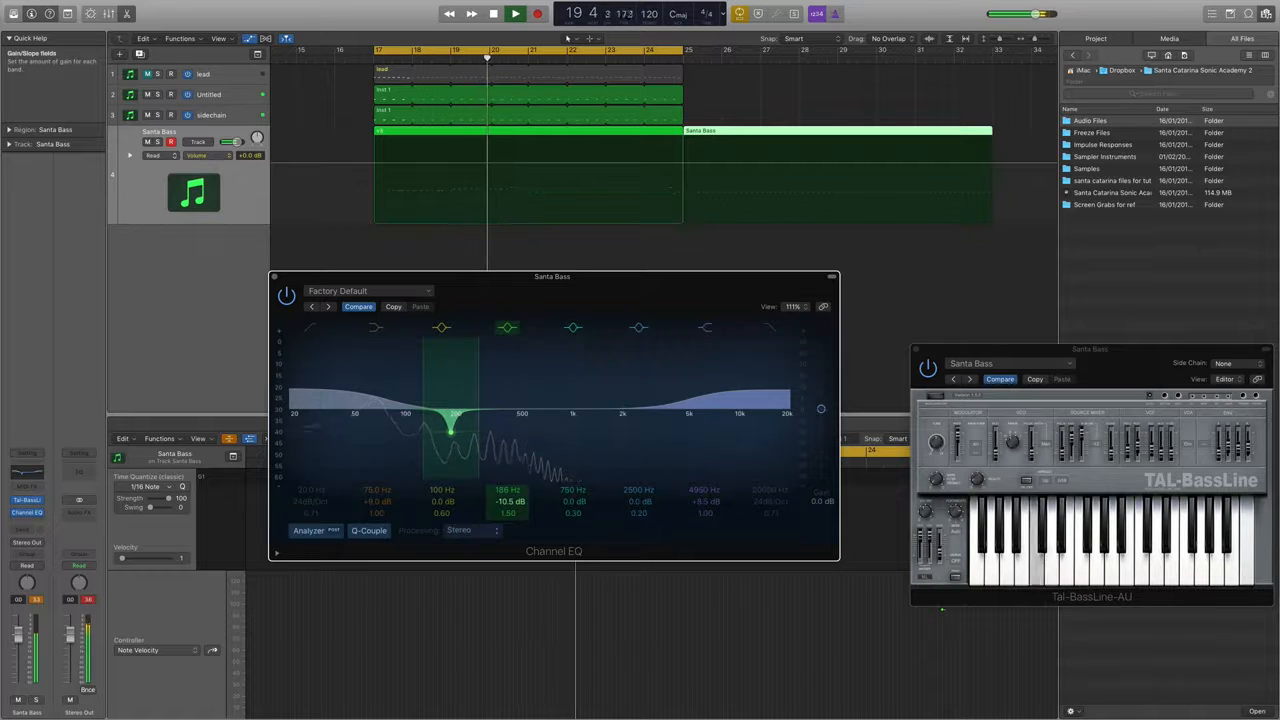
drag(509, 502, 509, 500)
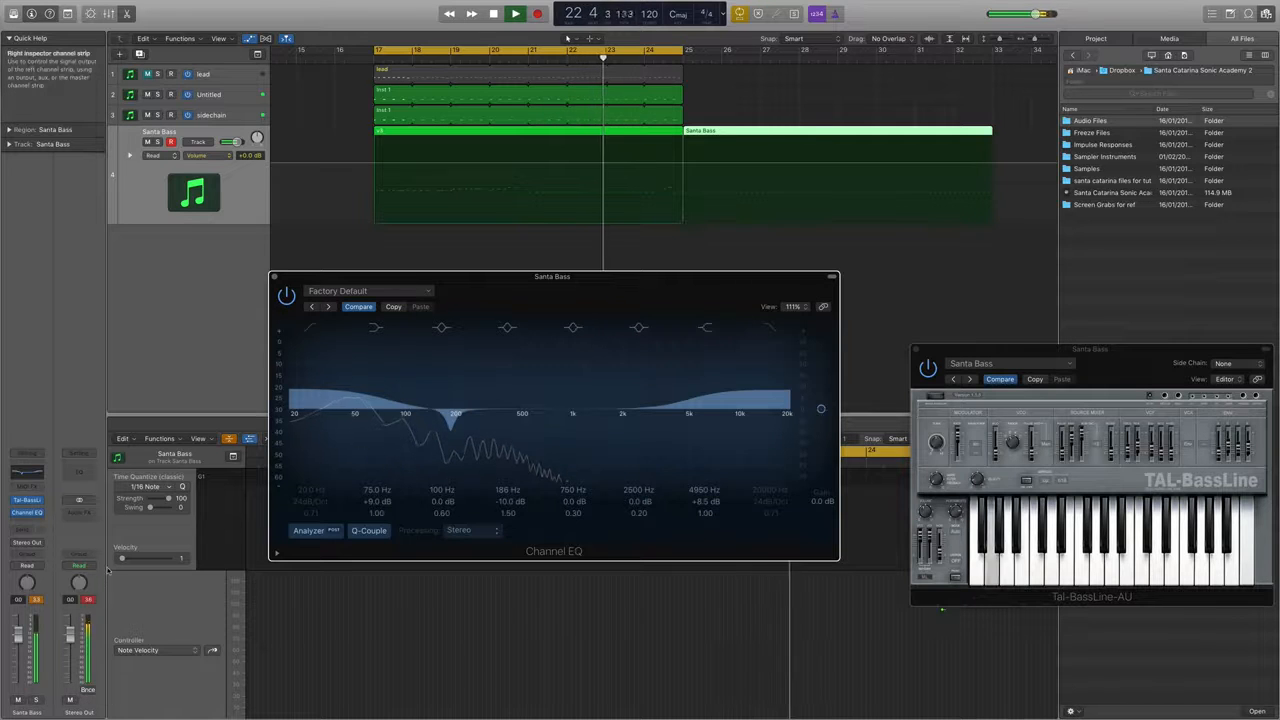
- Insert the TAL Chorus-60 effect after the EQ on the Santa Bass track and toggle its chorus I switch
click(38, 523)
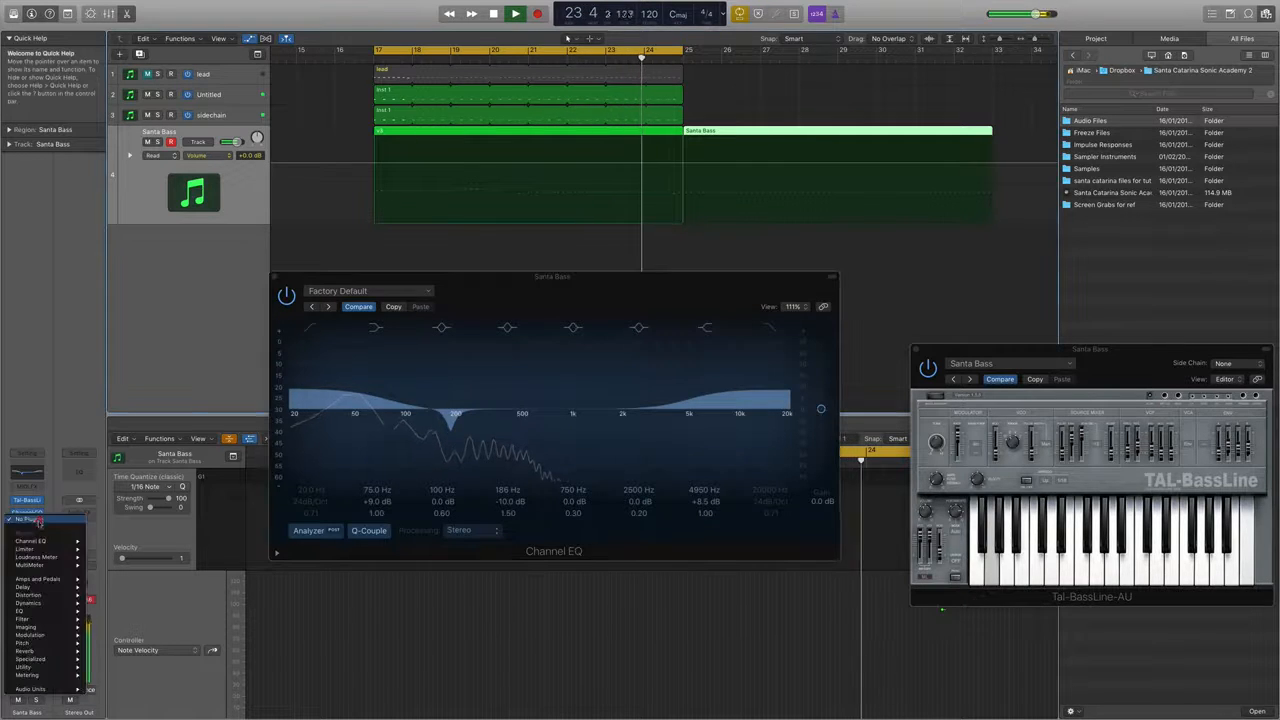
mouse_move(50, 689)
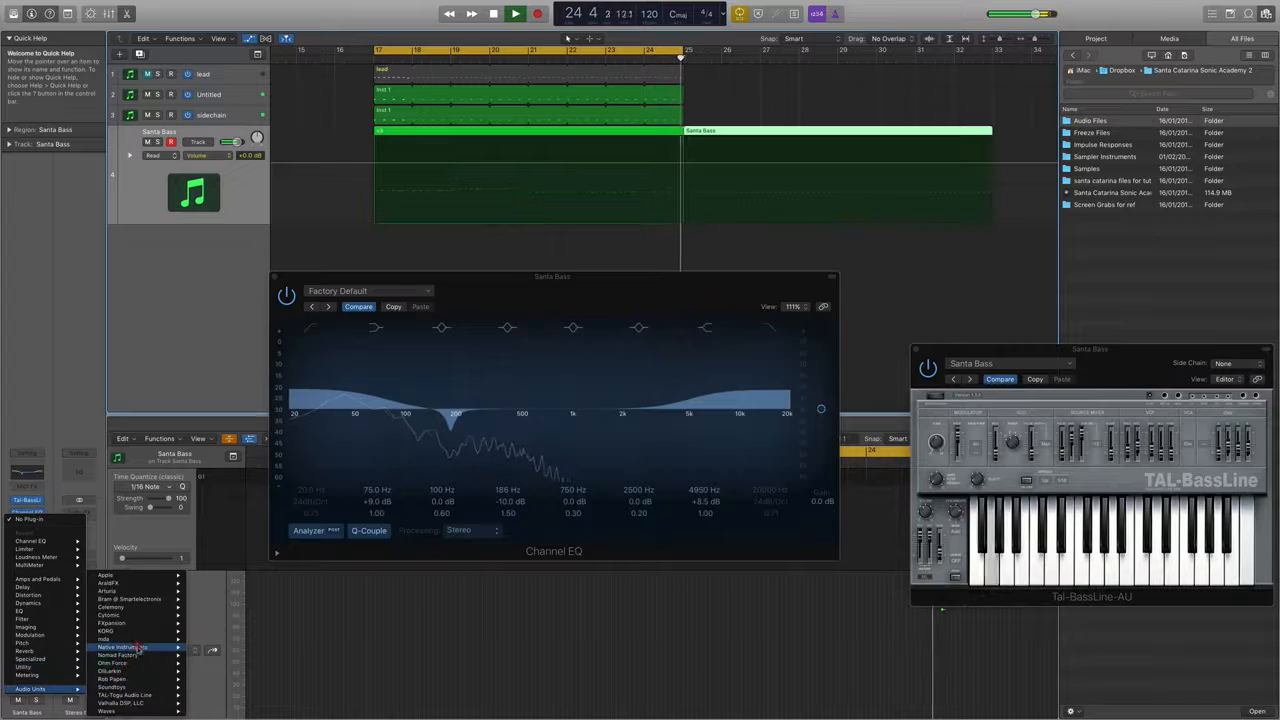
mouse_move(135, 695)
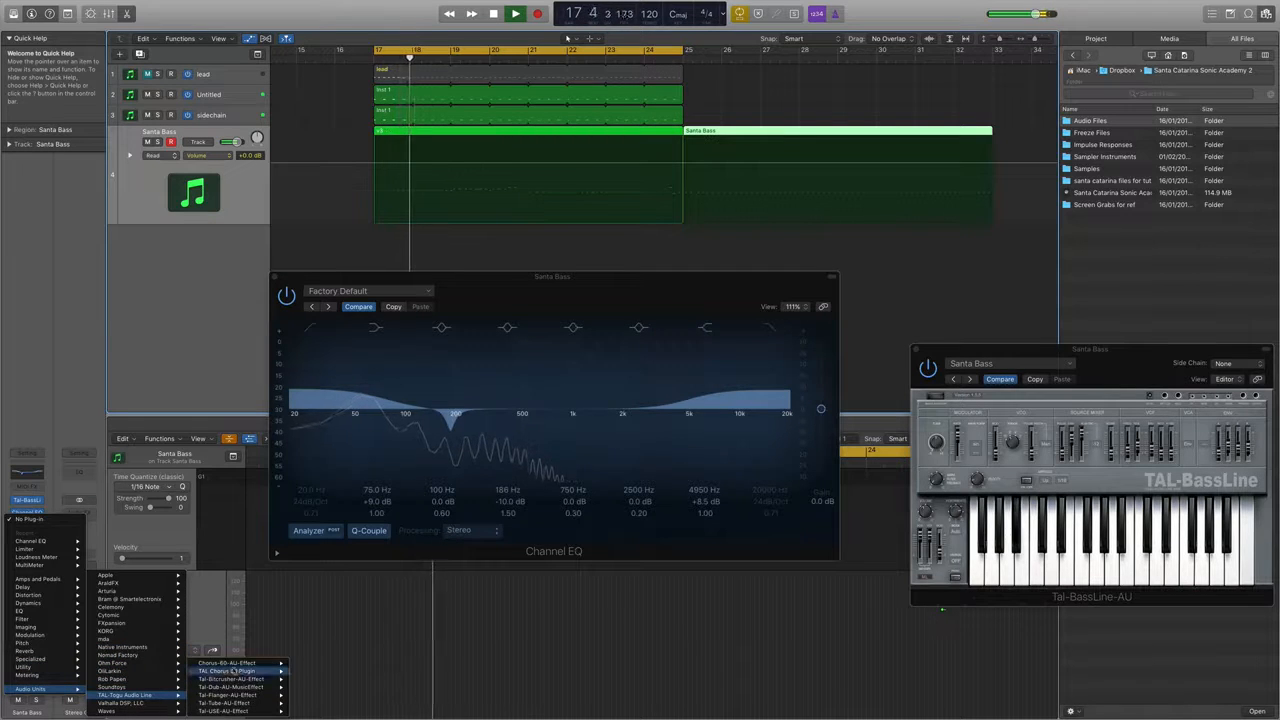
mouse_move(236, 664)
click(142, 680)
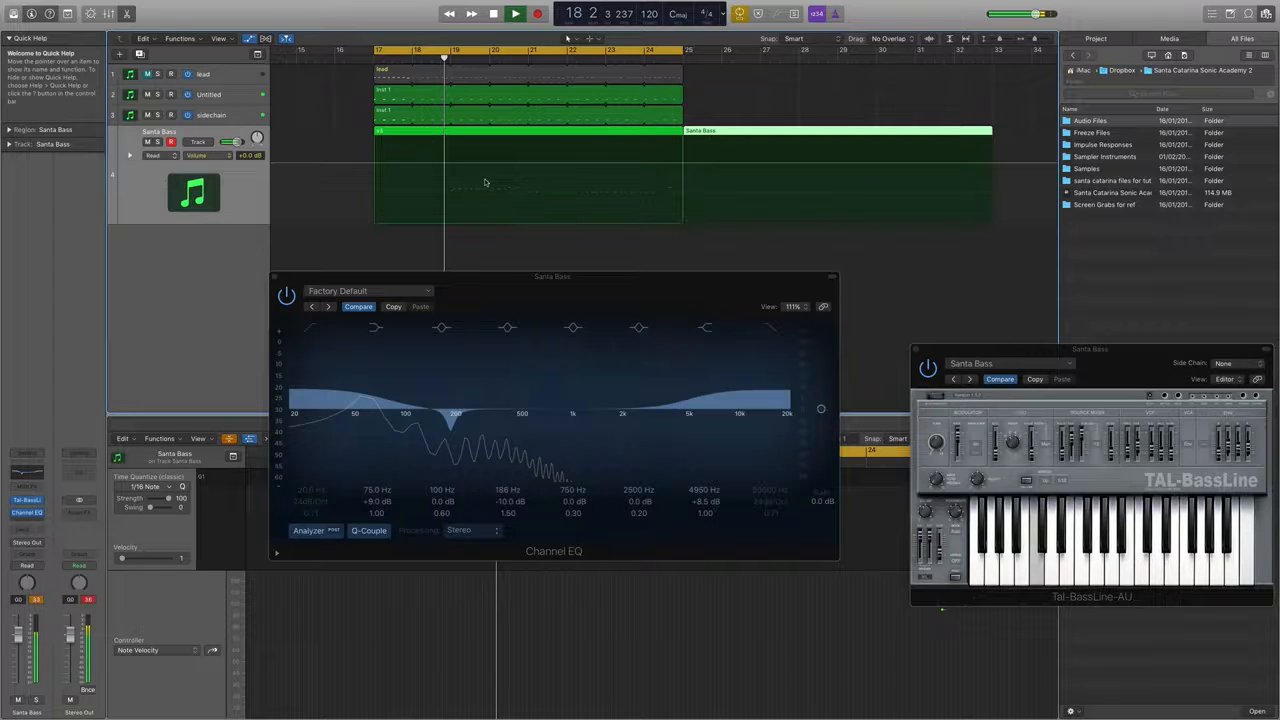
drag(94, 28, 1032, 181)
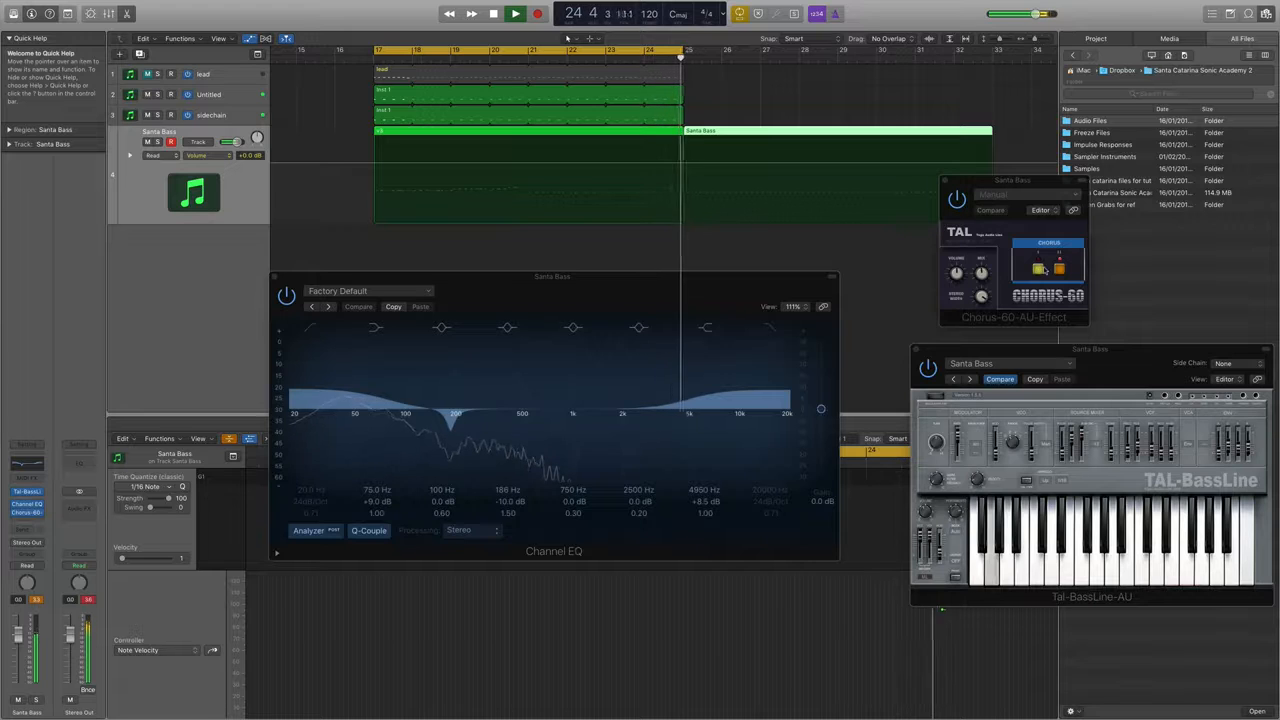
click(1040, 269)
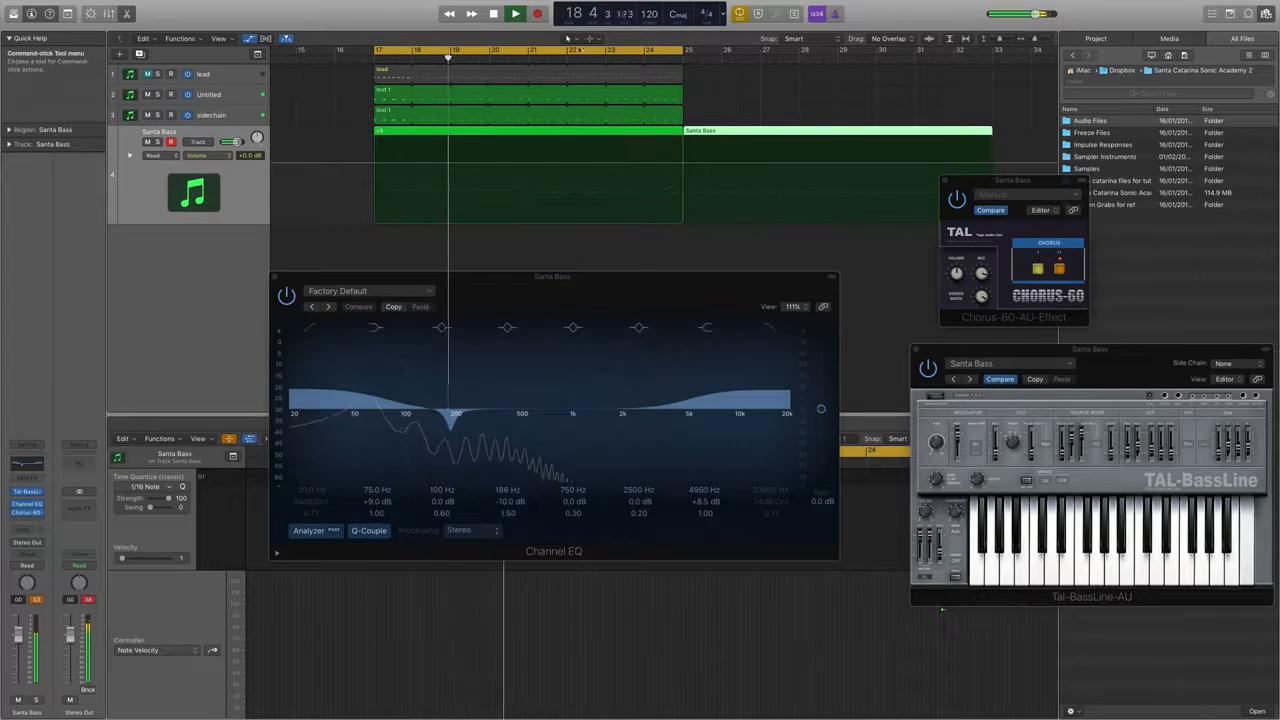
- Insert the Overdrive effect after the chorus on the Santa Bass track and place its window over the EQ
click(36, 520)
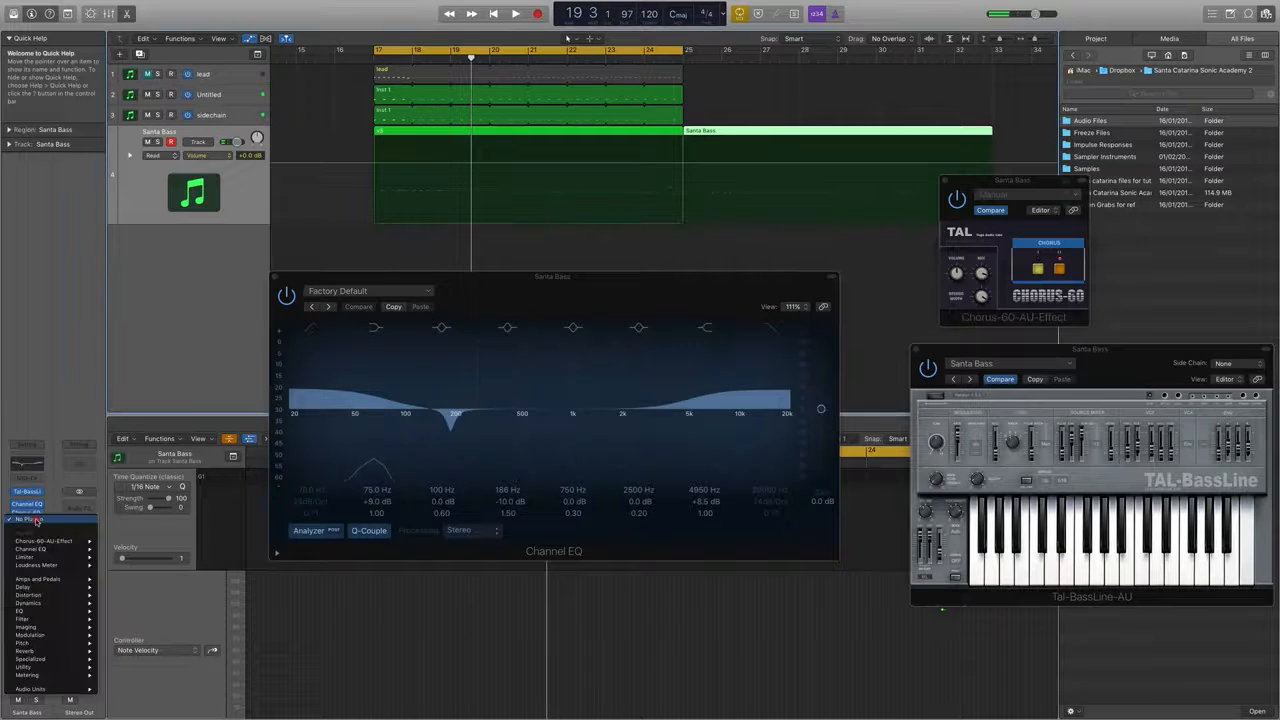
mouse_move(48, 596)
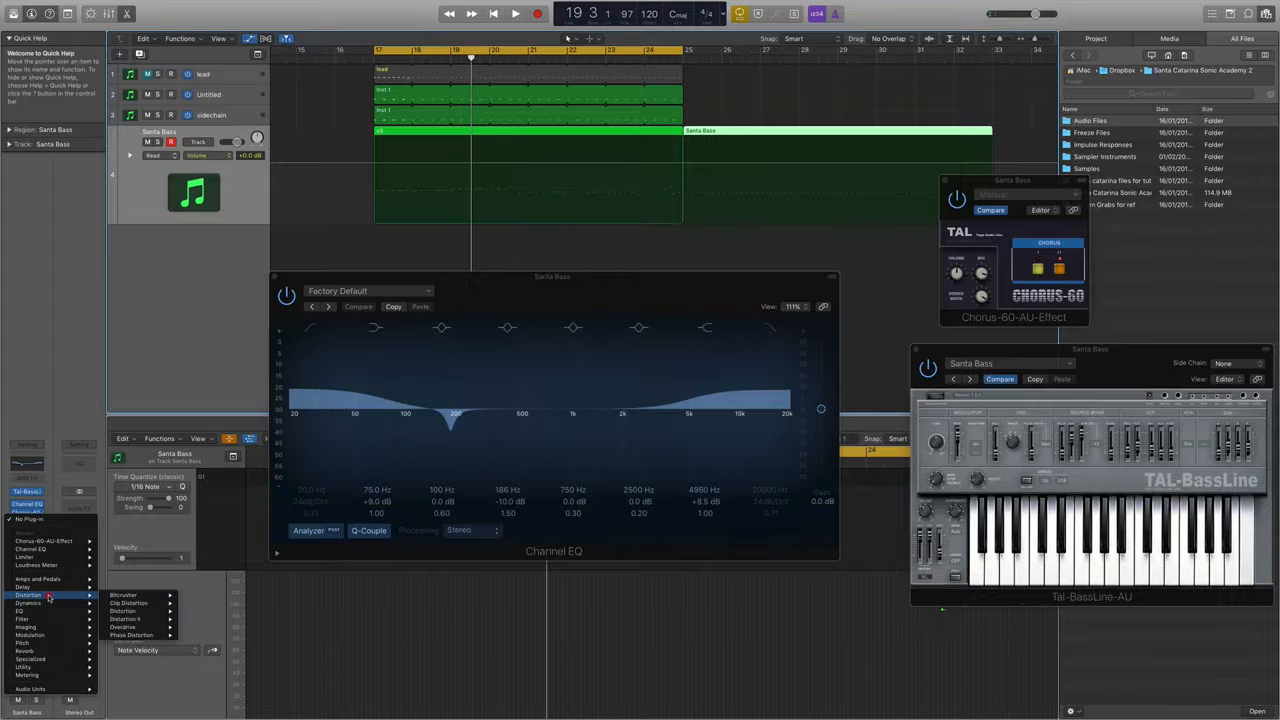
click(198, 627)
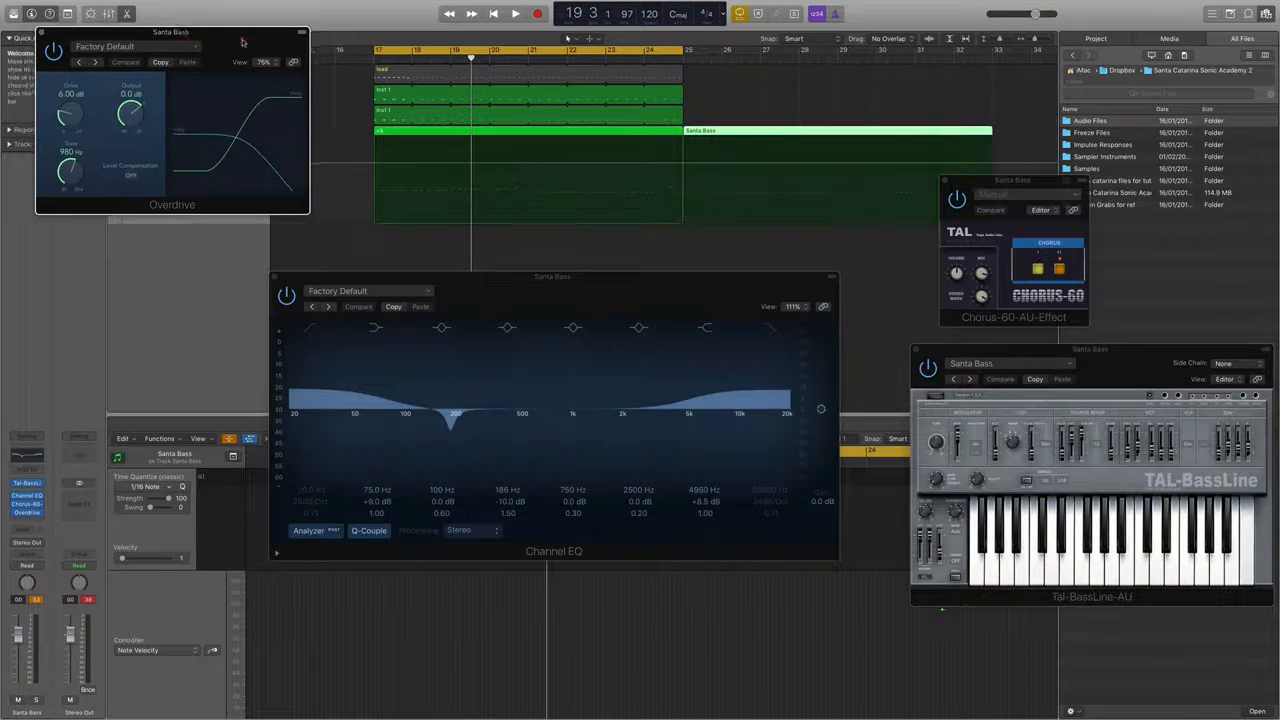
drag(189, 28, 730, 465)
- Set the Overdrive to 15.50 dB drive, 20000 Hz tone and -15.0 dB output during playback
key(space)
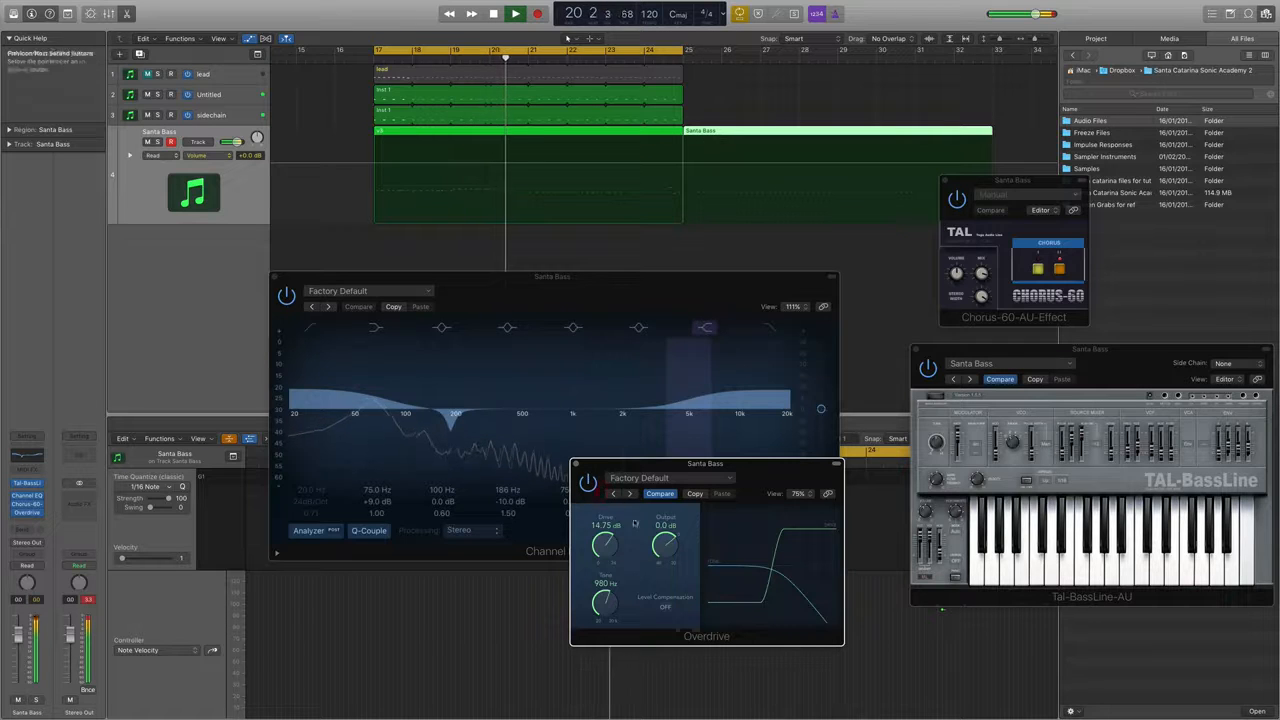
drag(660, 566, 659, 574)
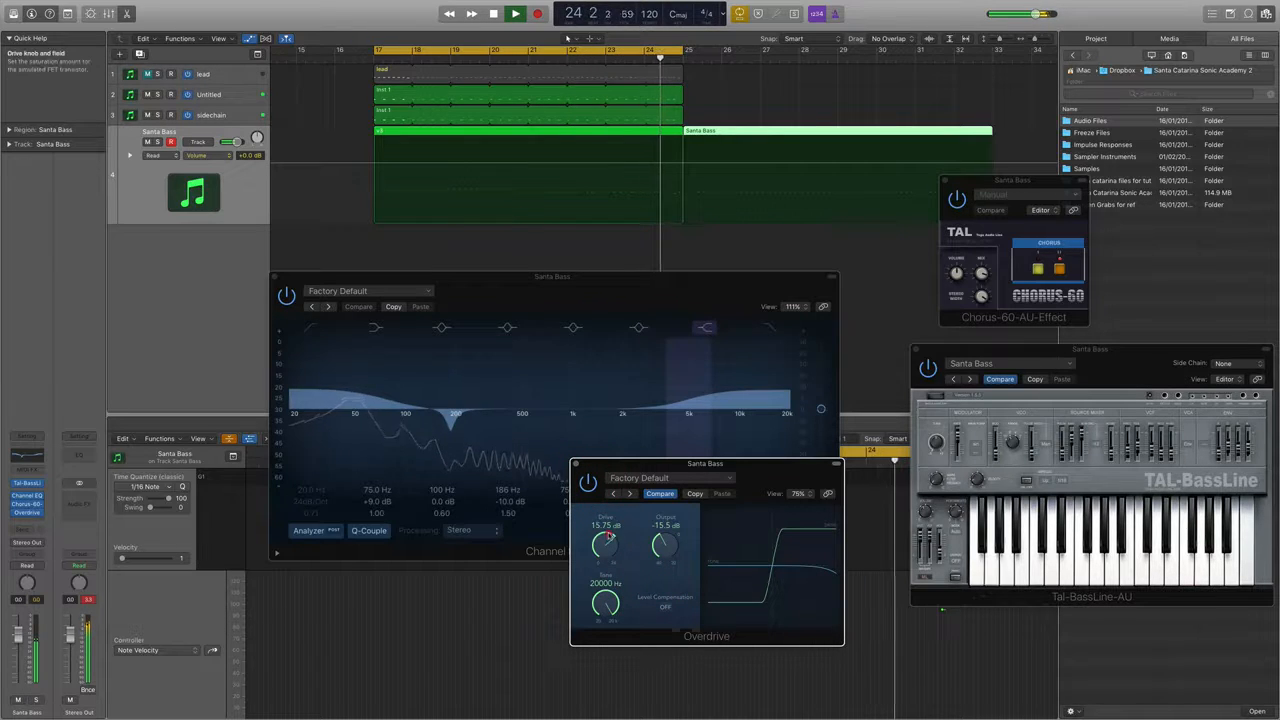
drag(609, 540, 609, 538)
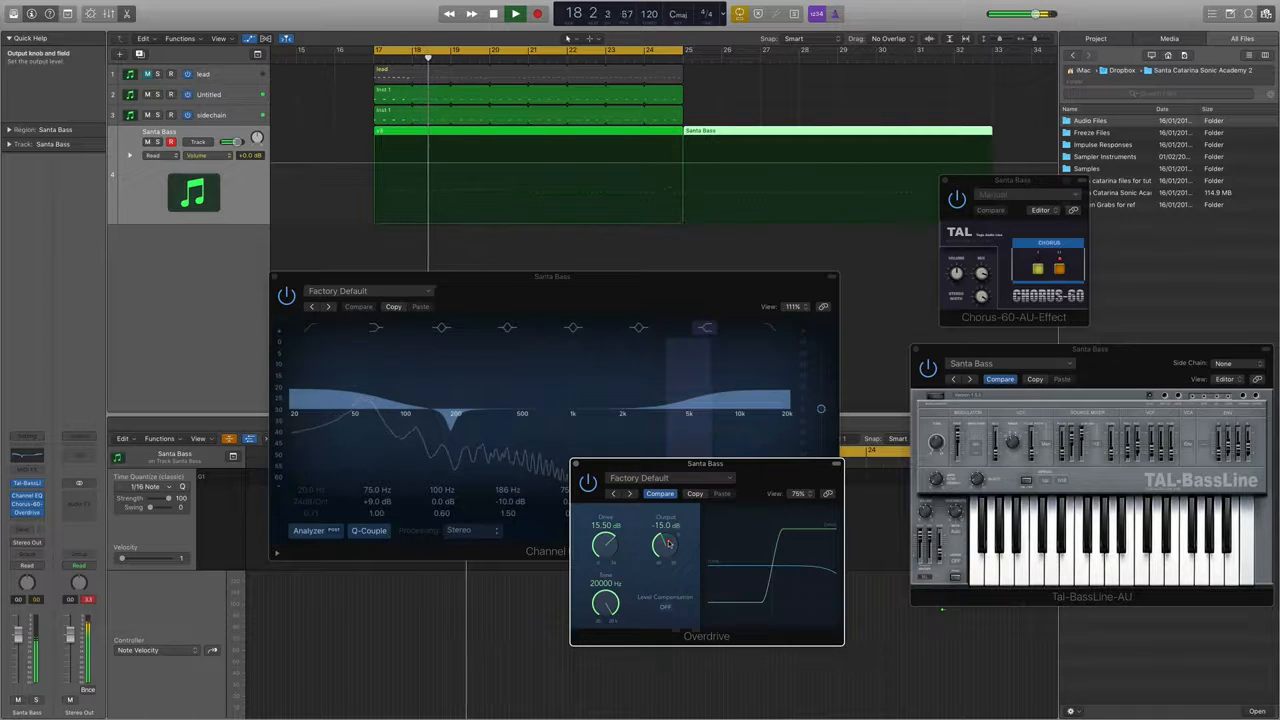
- Toggle the Overdrive's bypass during playback to compare the bass with and without it, moving its window clear of the EQ
drag(650, 464, 842, 471)
click(779, 489)
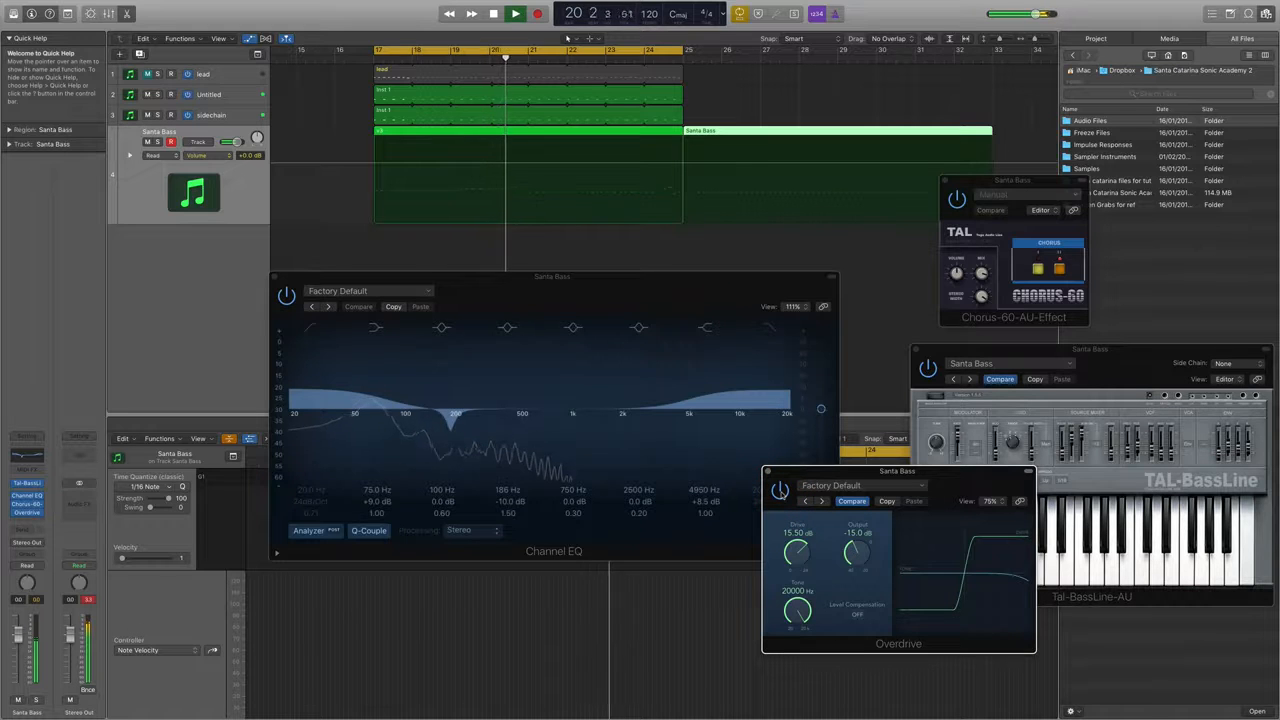
click(779, 489)
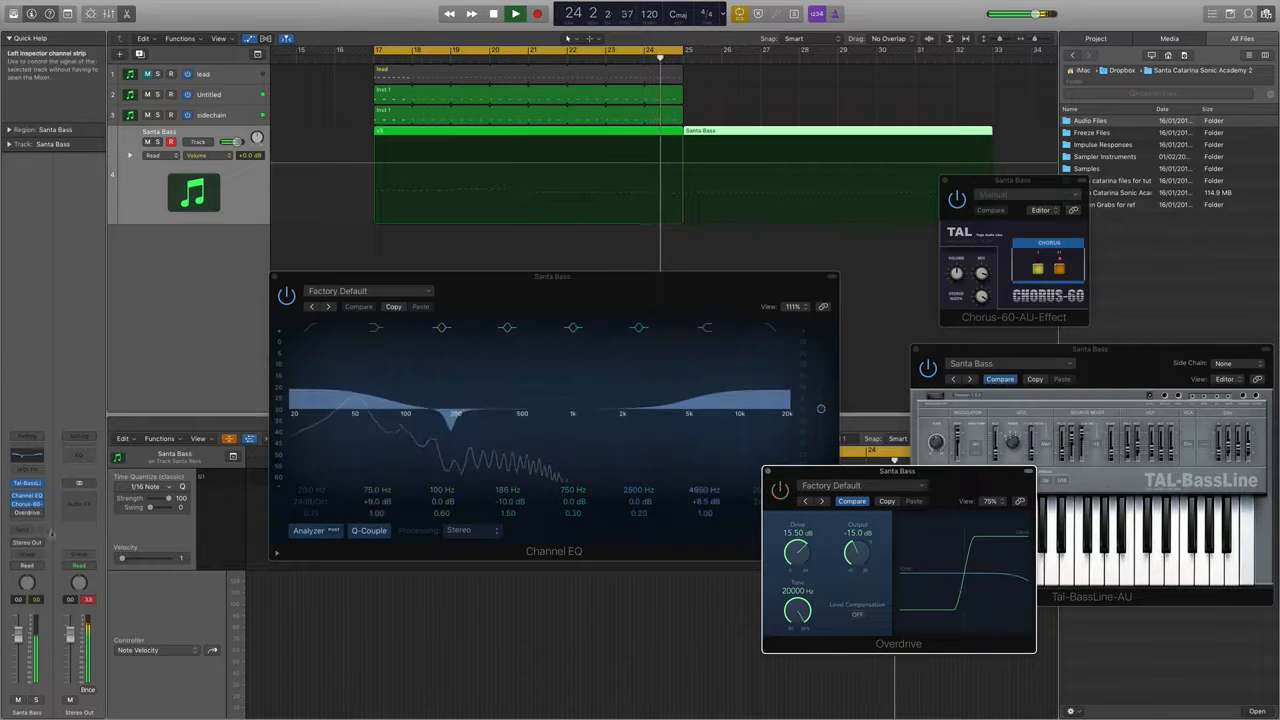
click(776, 490)
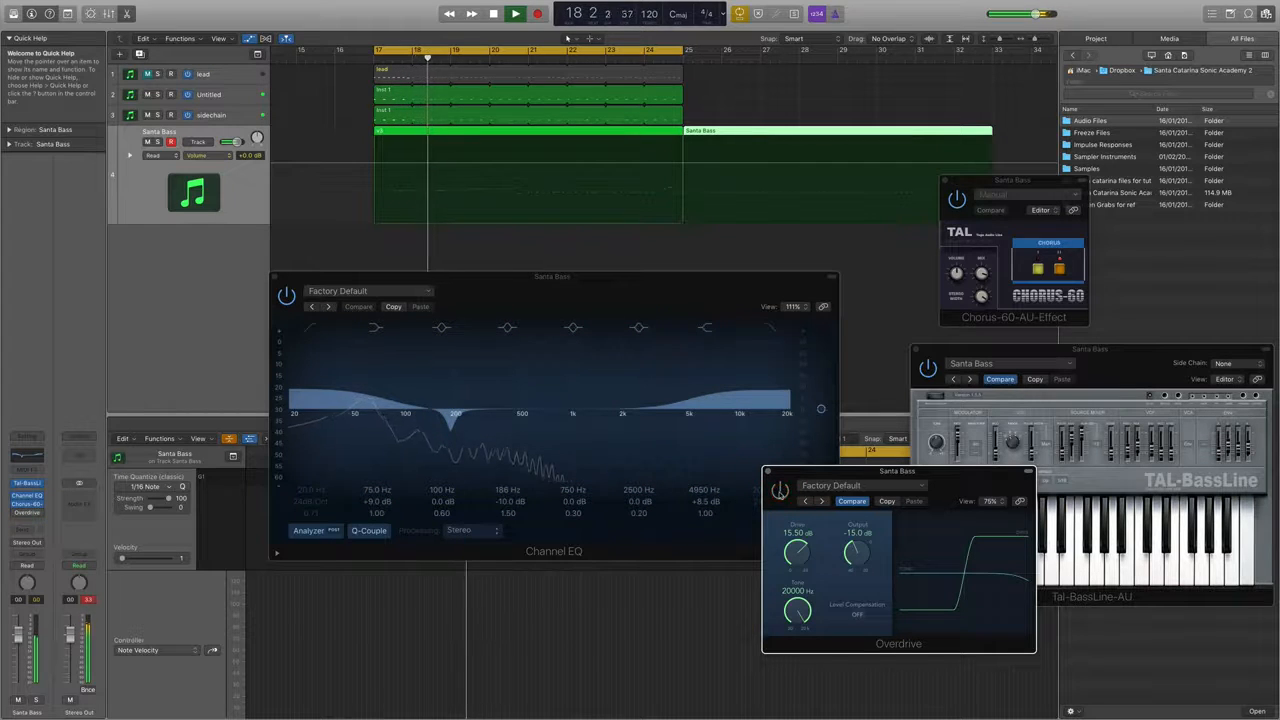
drag(776, 490, 832, 131)
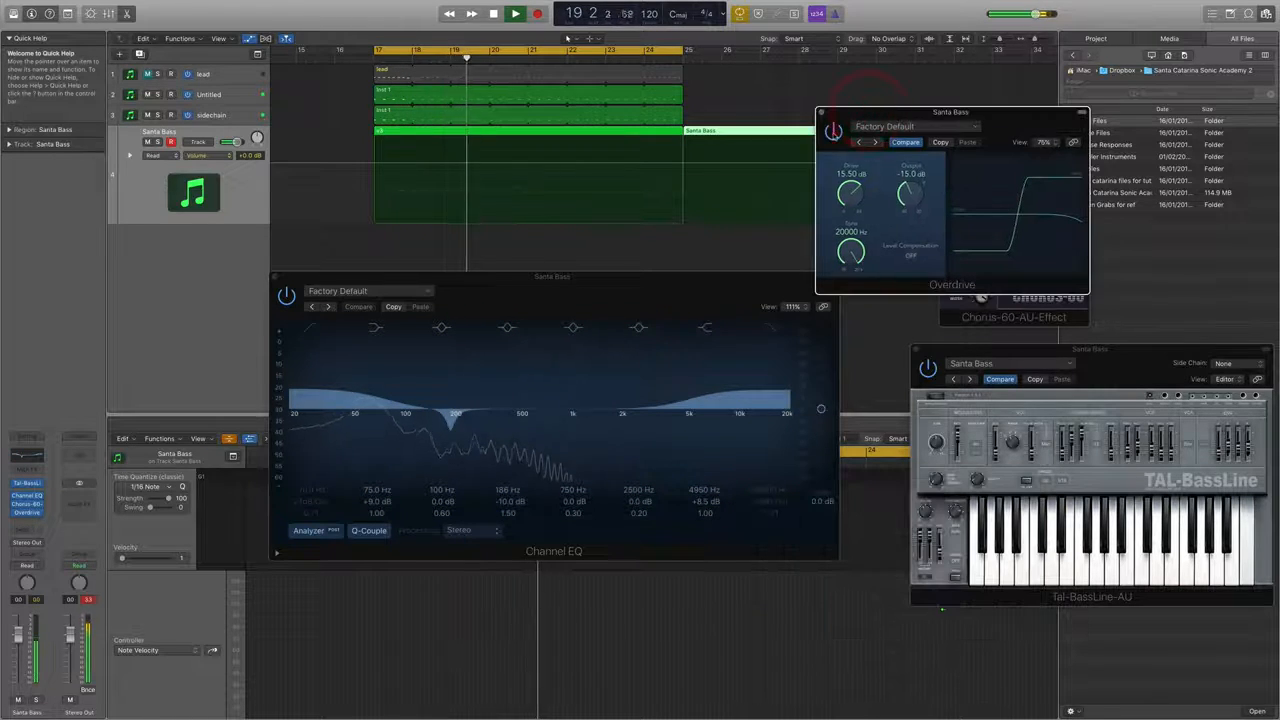
click(833, 131)
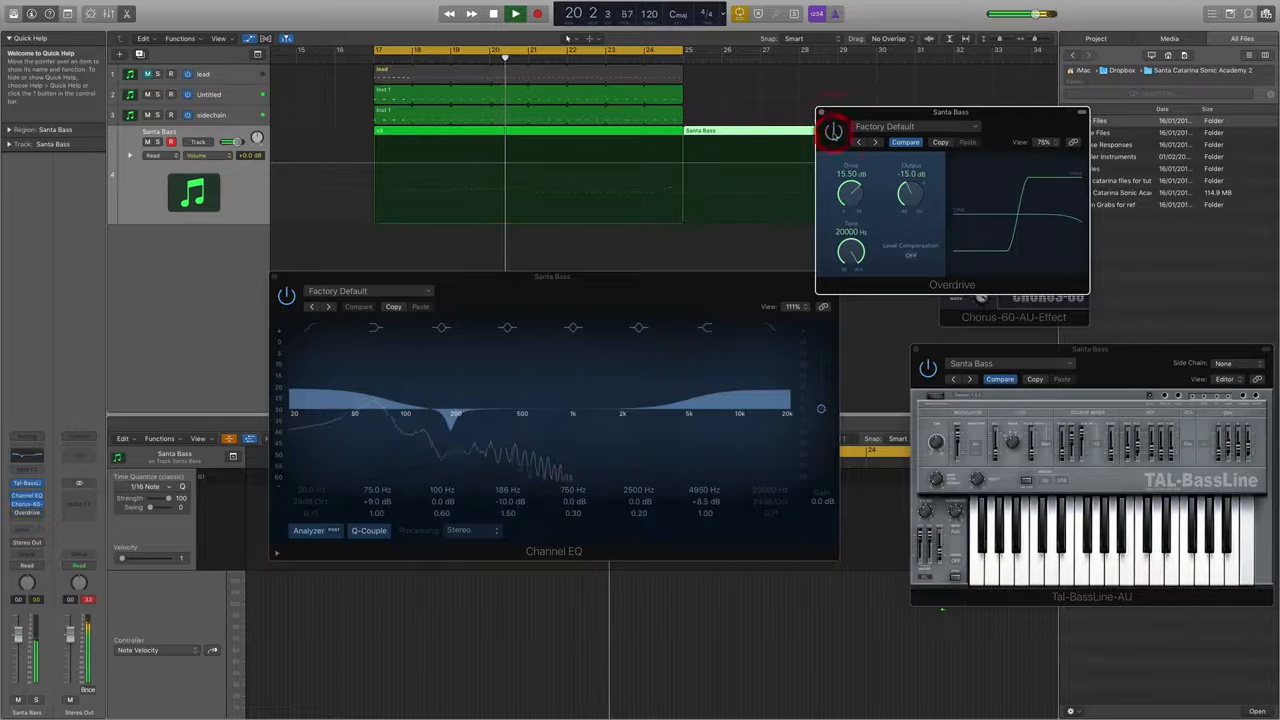
- Insert a Compressor after the Overdrive on the Santa Bass track and load the Platinum Orchestral preset
click(28, 519)
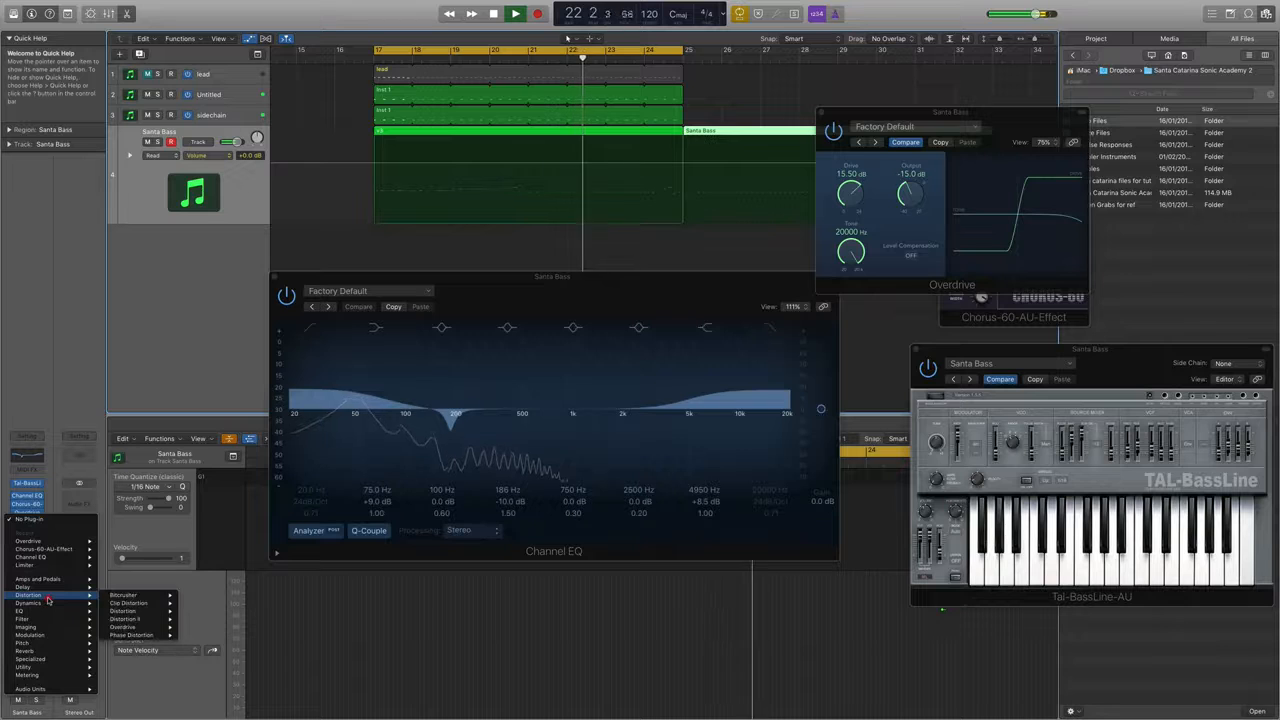
mouse_move(52, 603)
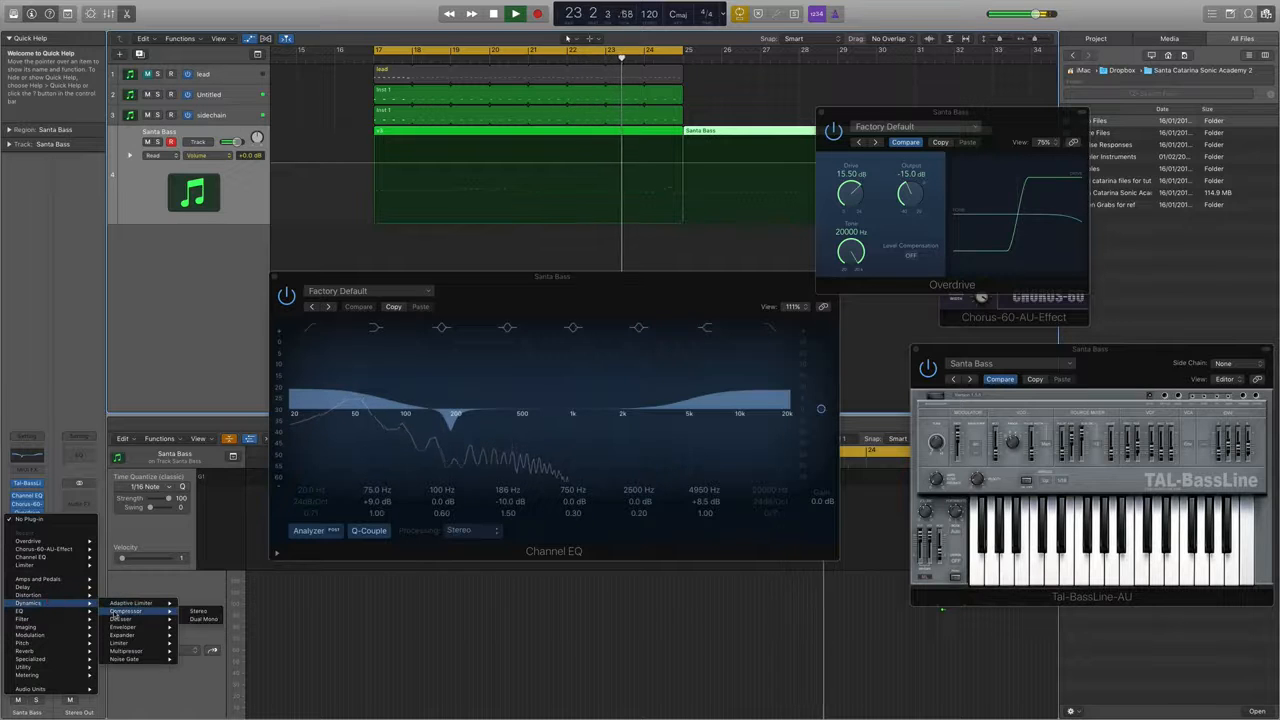
click(128, 611)
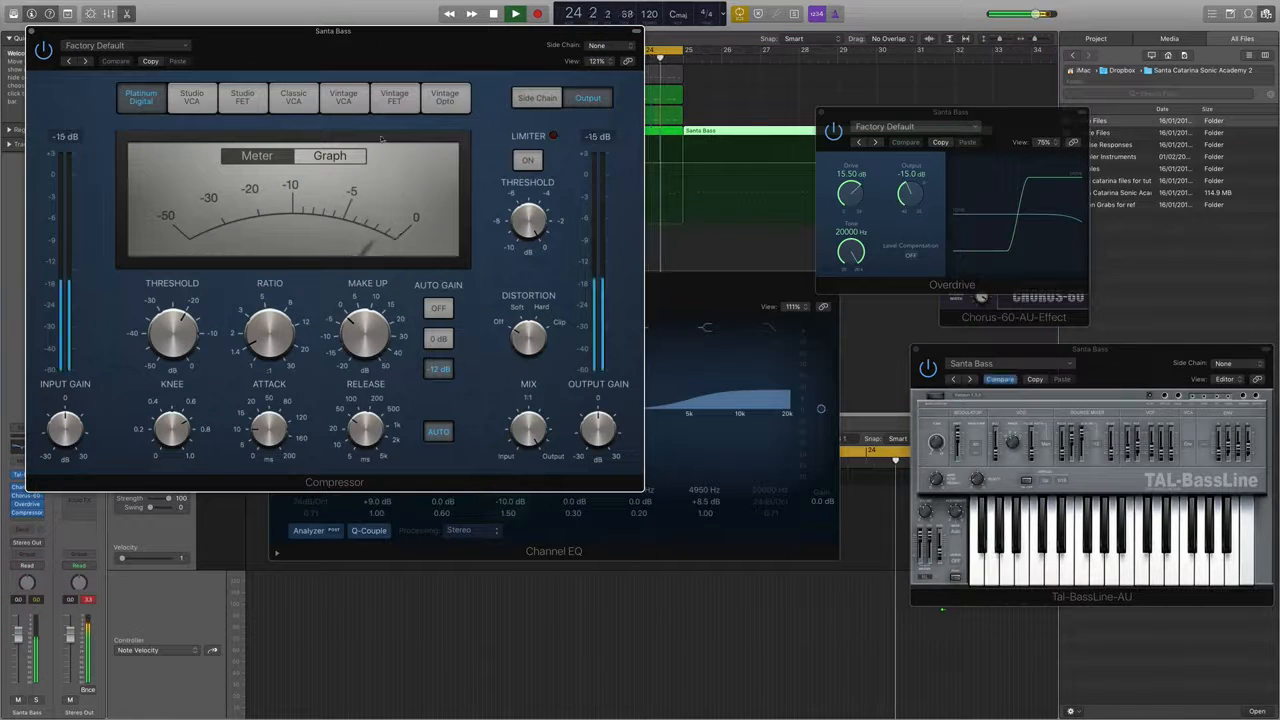
drag(430, 32, 715, 88)
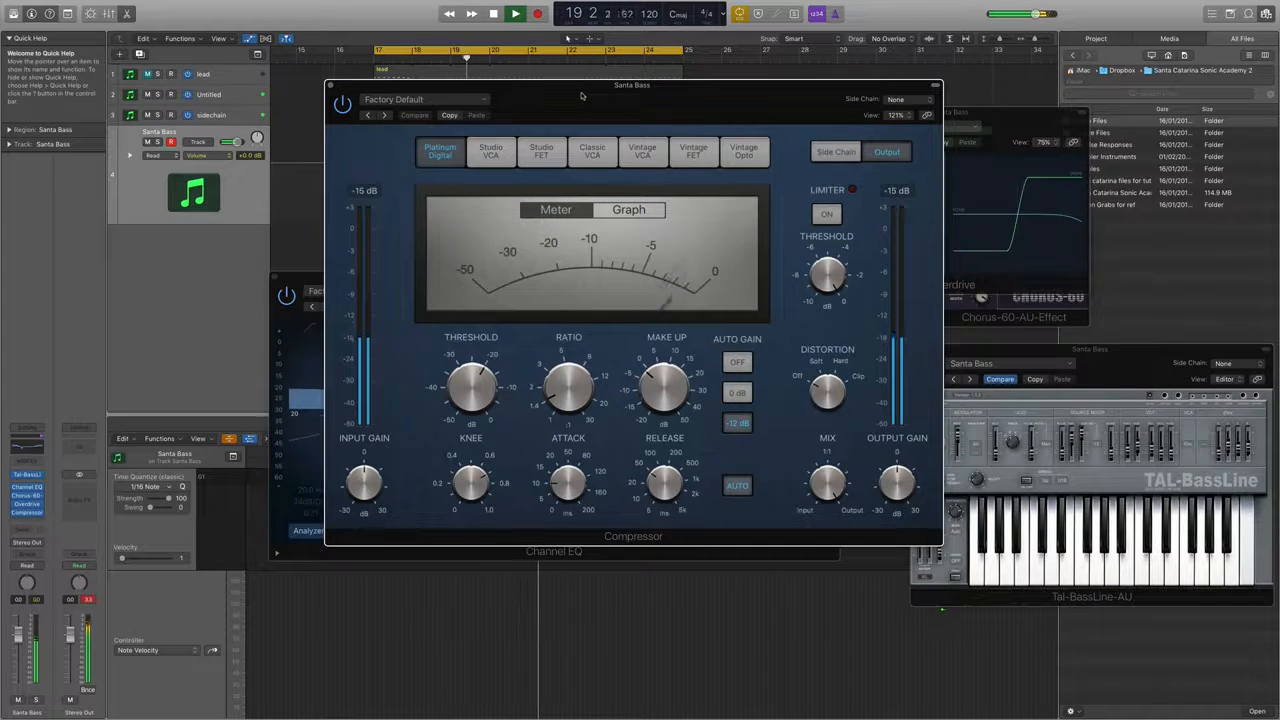
click(391, 99)
mouse_move(434, 420)
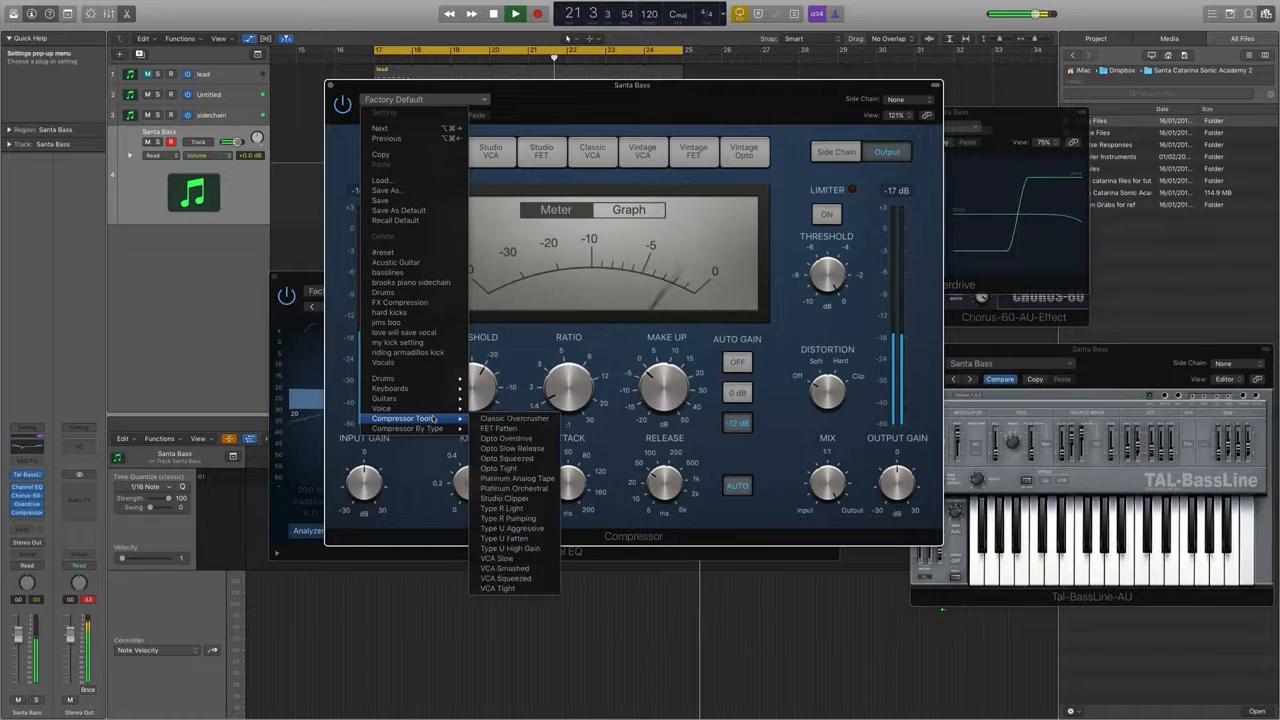
click(543, 489)
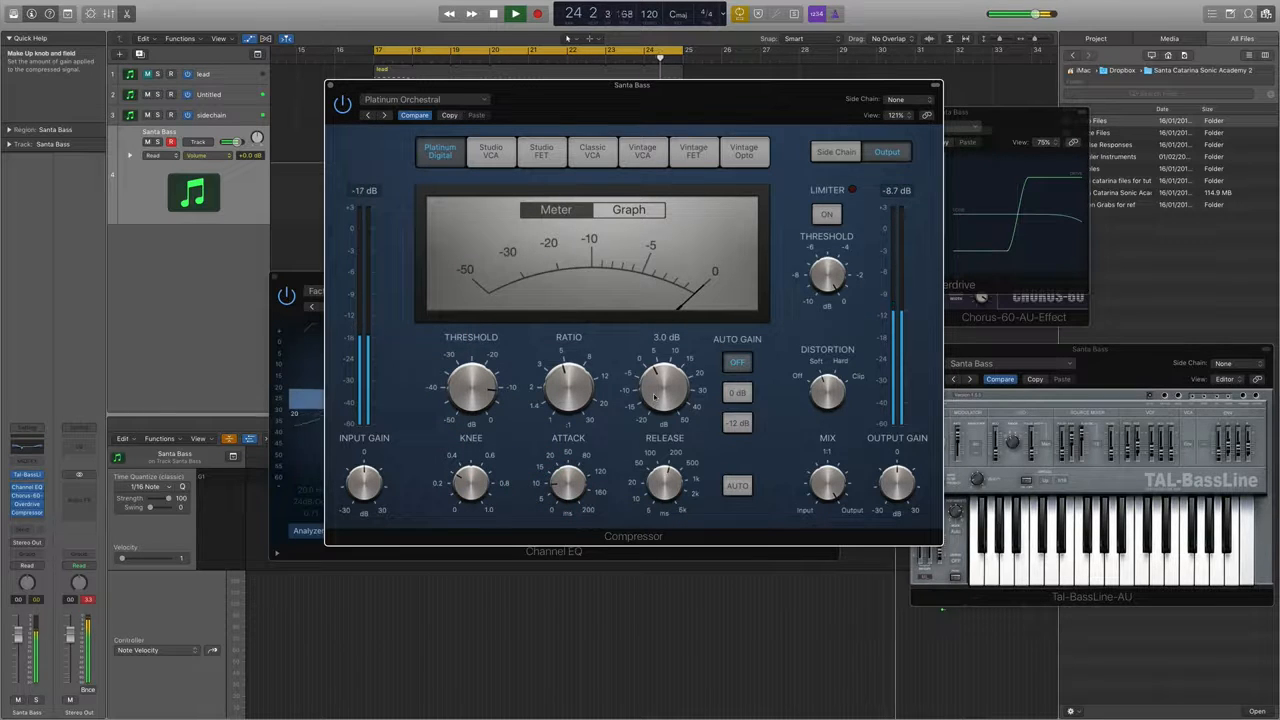
- Audition several compressor circuit types and choose Vintage VCA
click(597, 151)
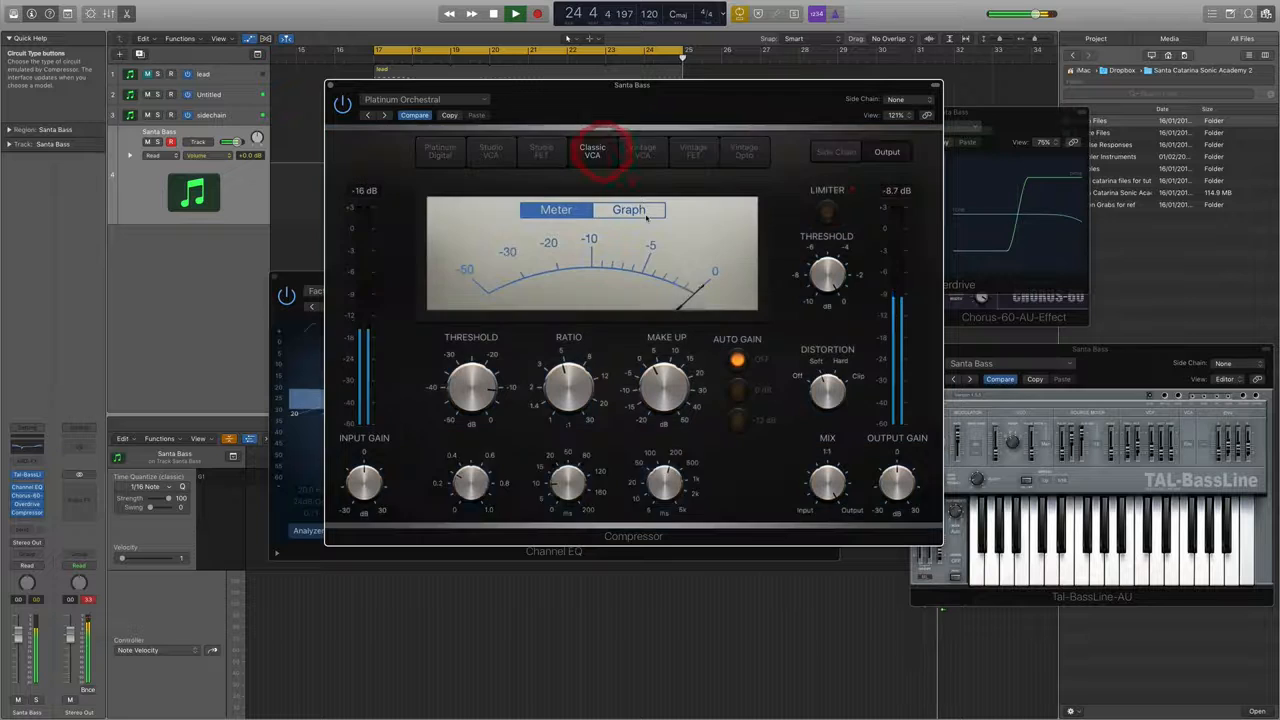
click(541, 150)
click(491, 154)
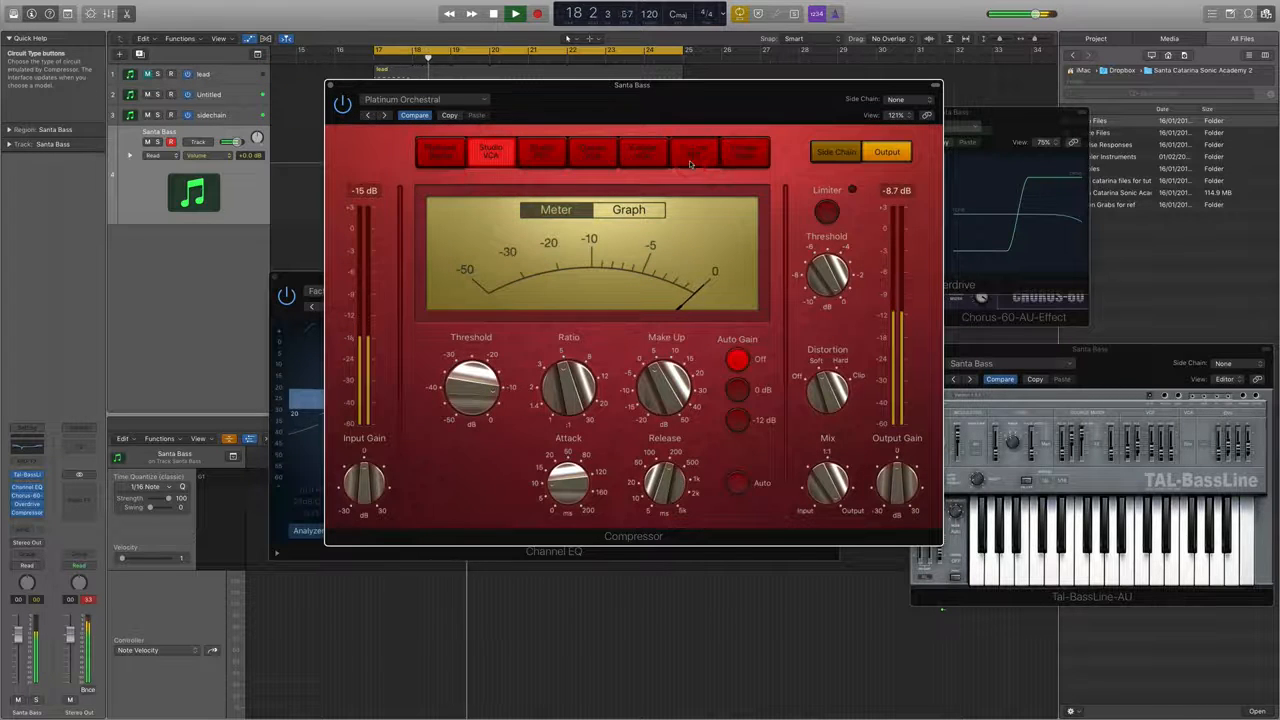
click(689, 160)
click(658, 157)
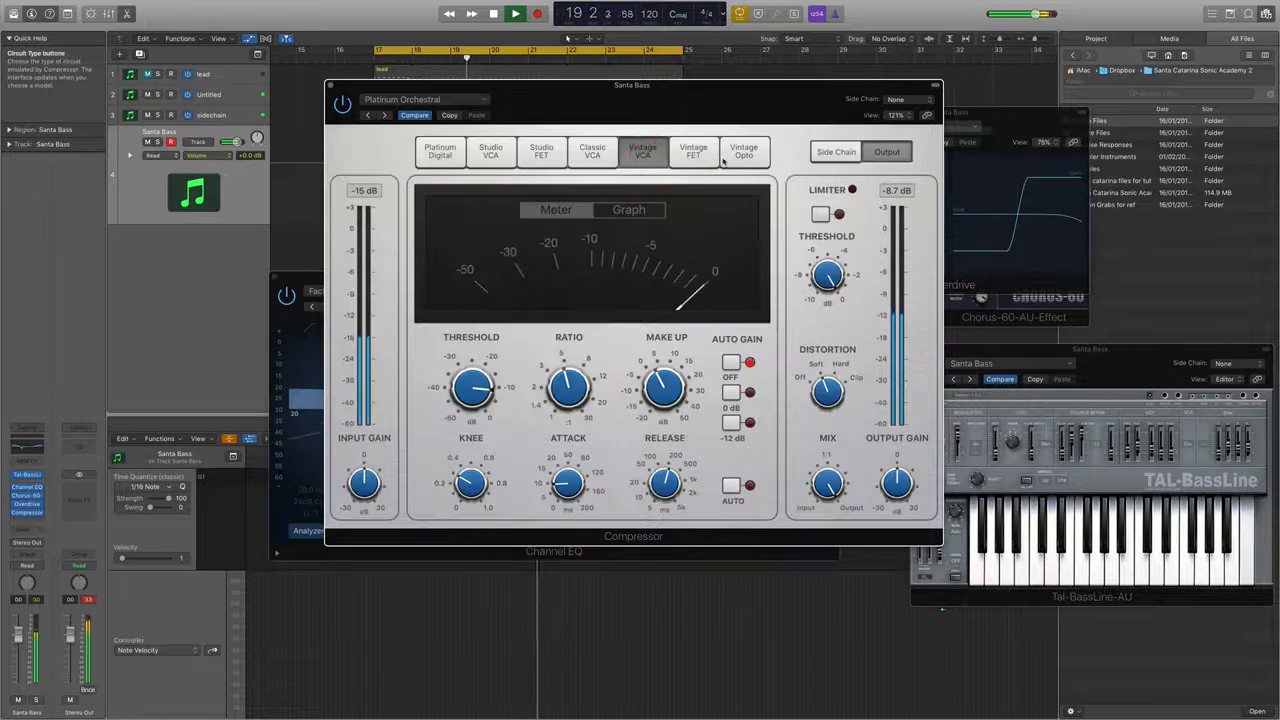
- Set the compressor's ratio to 2.1:1 and threshold to -26 dB, reduce its make-up gain and release, and shrink its window out of the way
mouse_move(688, 392)
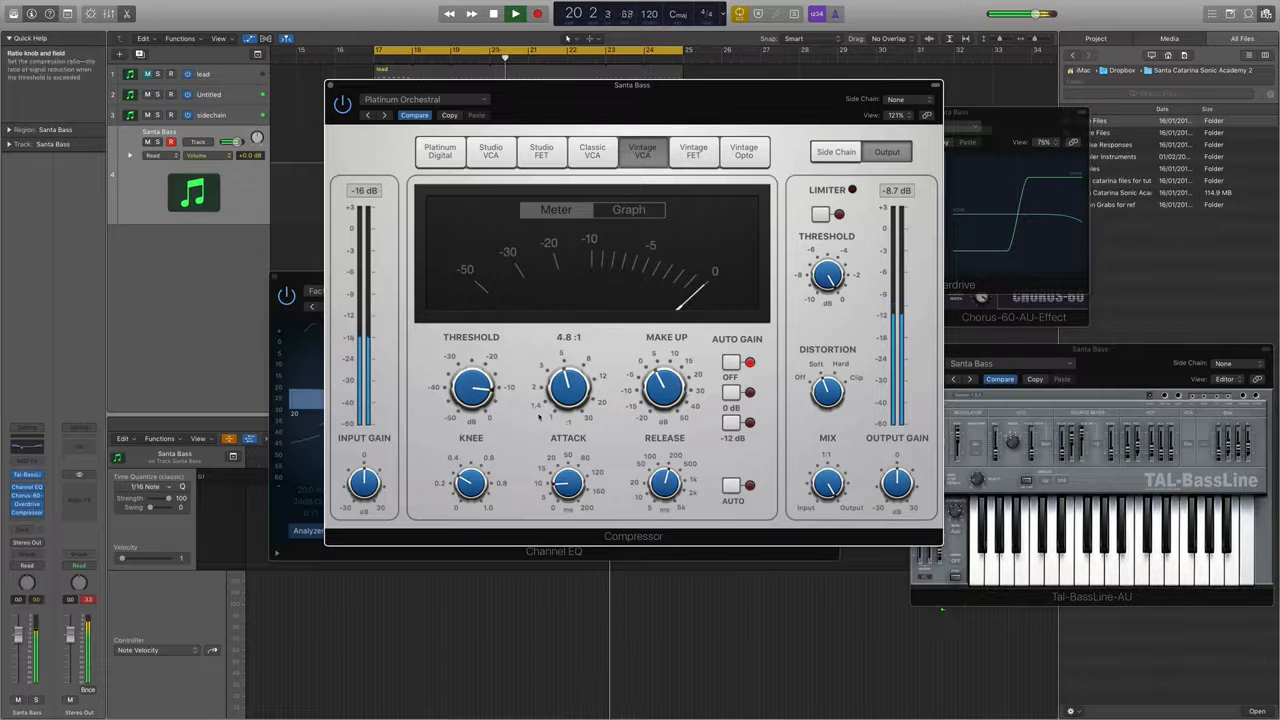
drag(568, 393, 565, 422)
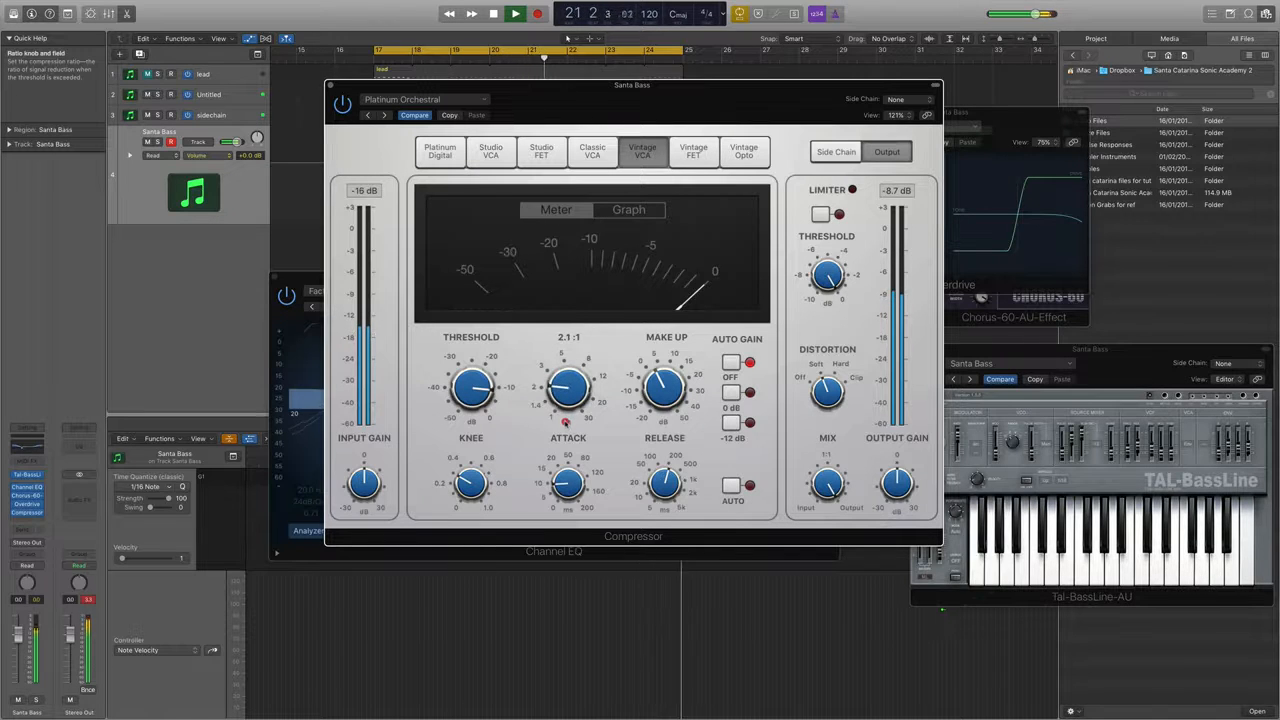
mouse_move(475, 392)
mouse_down()
mouse_move(475, 432)
mouse_move(465, 392)
mouse_up()
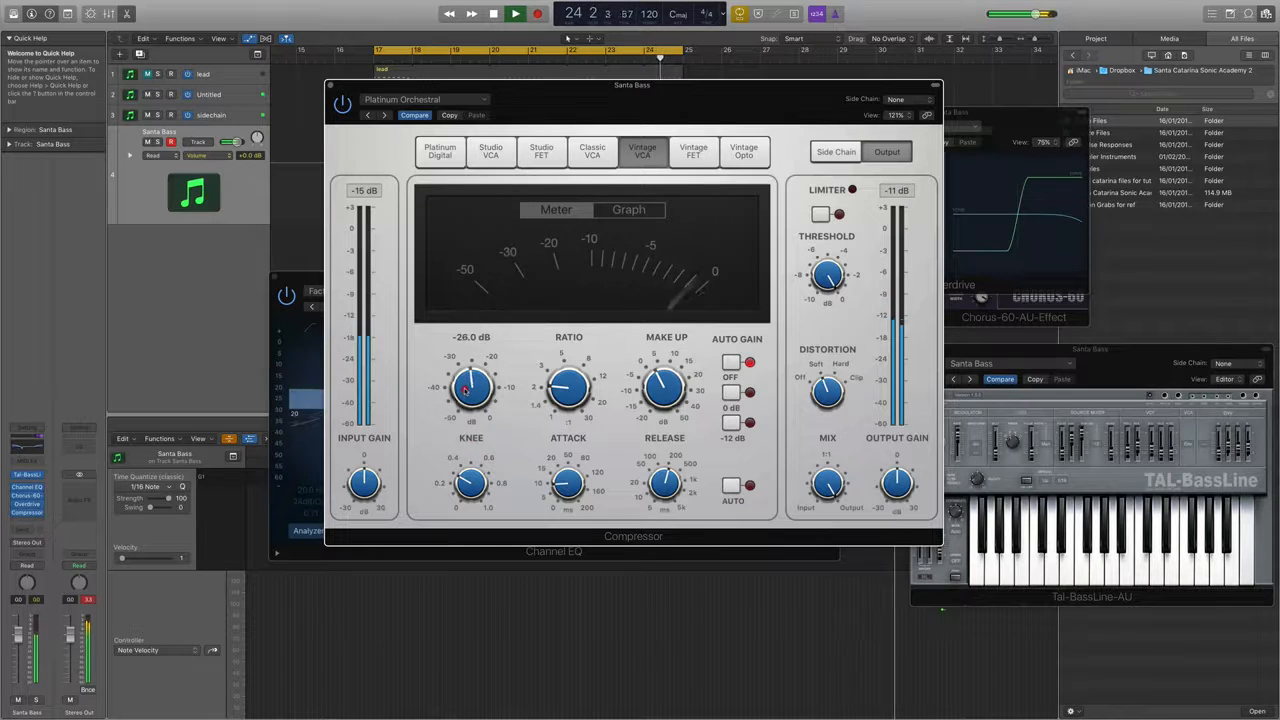
drag(652, 381, 651, 386)
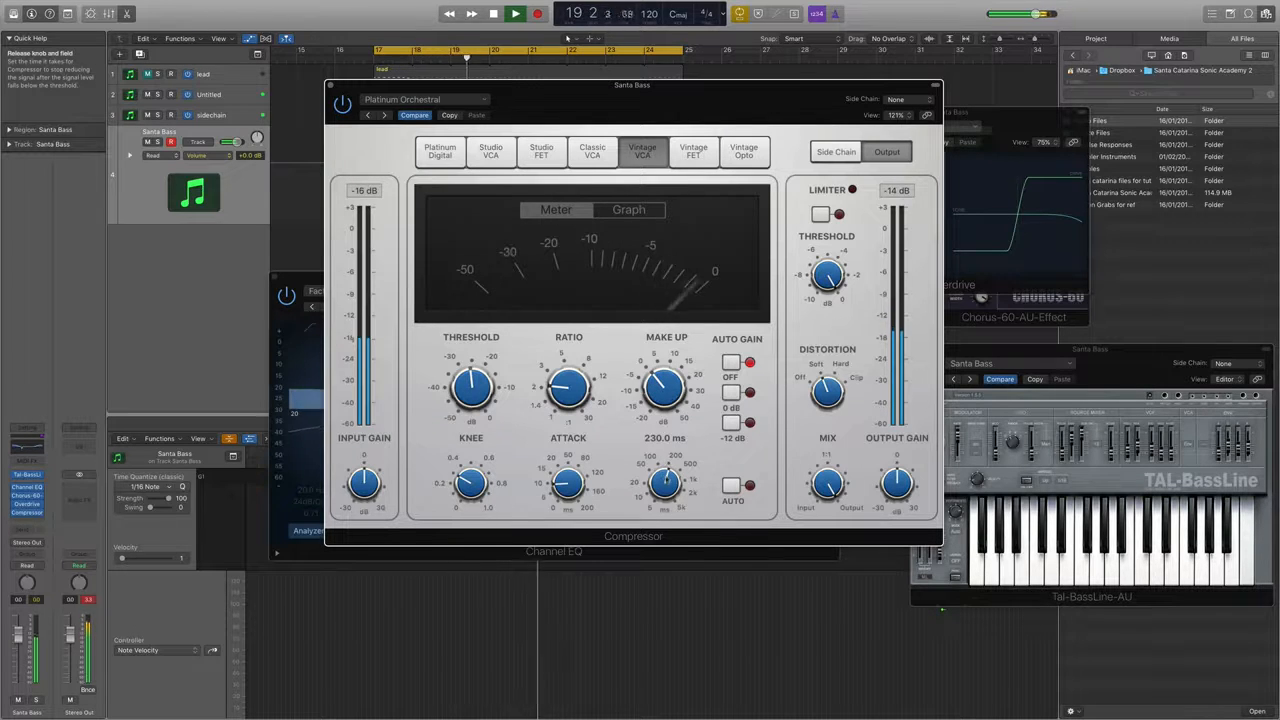
drag(666, 481, 660, 485)
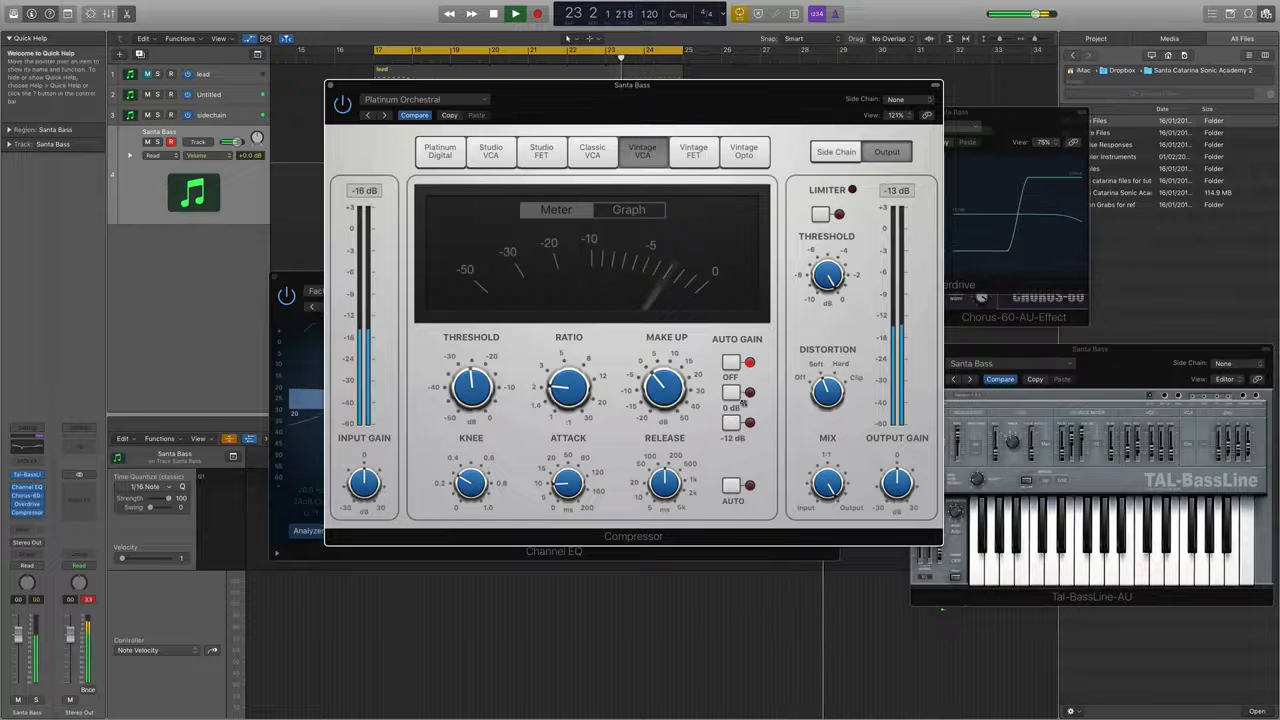
drag(743, 403, 690, 379)
drag(531, 82, 942, 418)
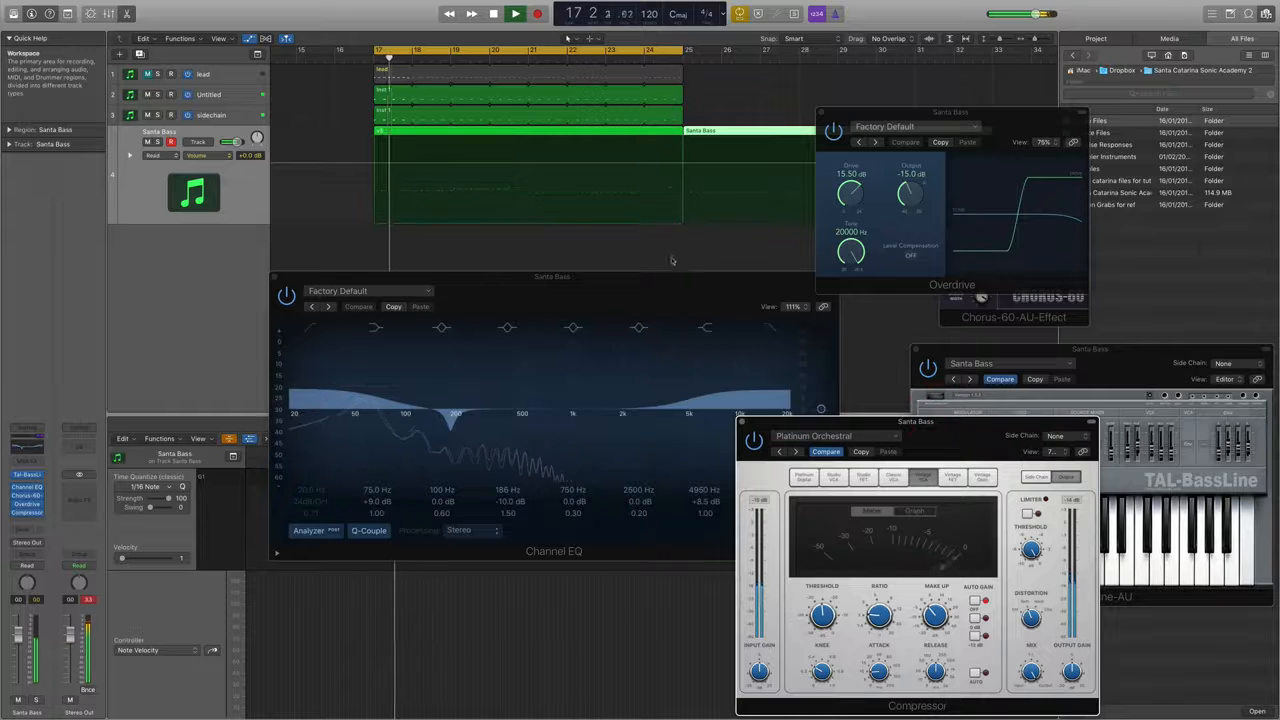
- Unmute the lead track and display the v3 bass region's notes in an enlarged, unobstructed piano roll
click(147, 74)
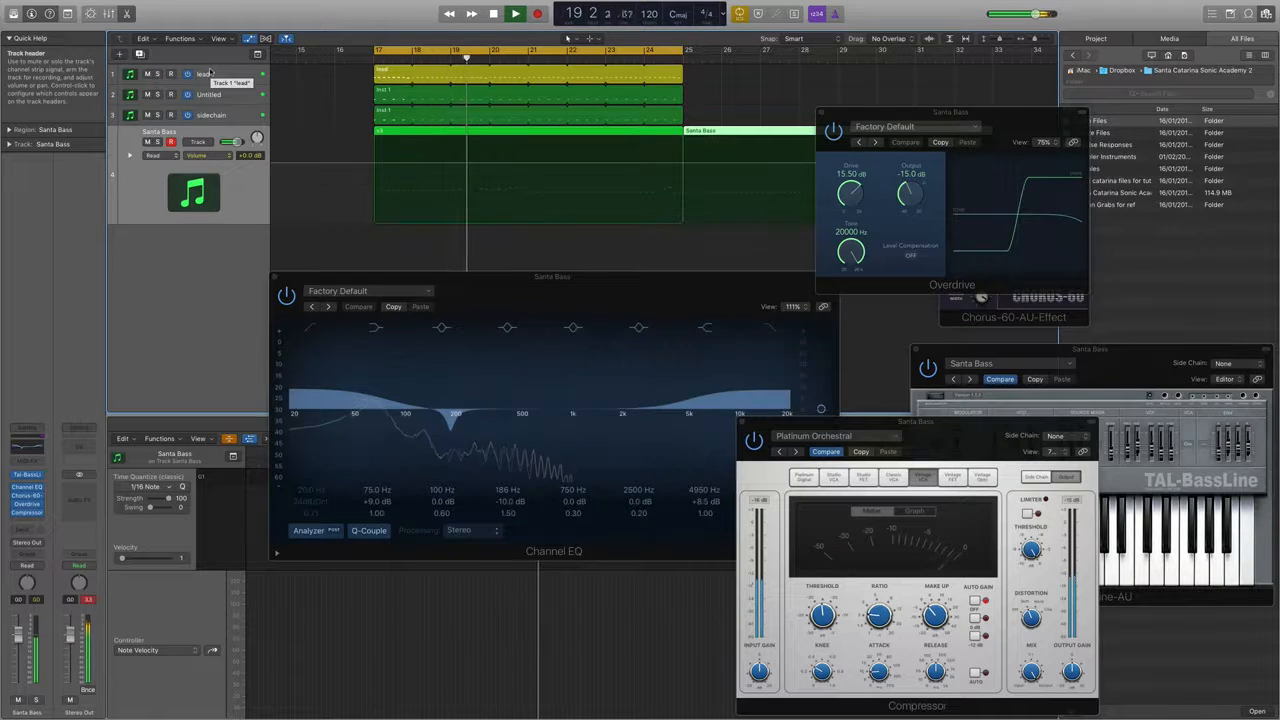
click(418, 131)
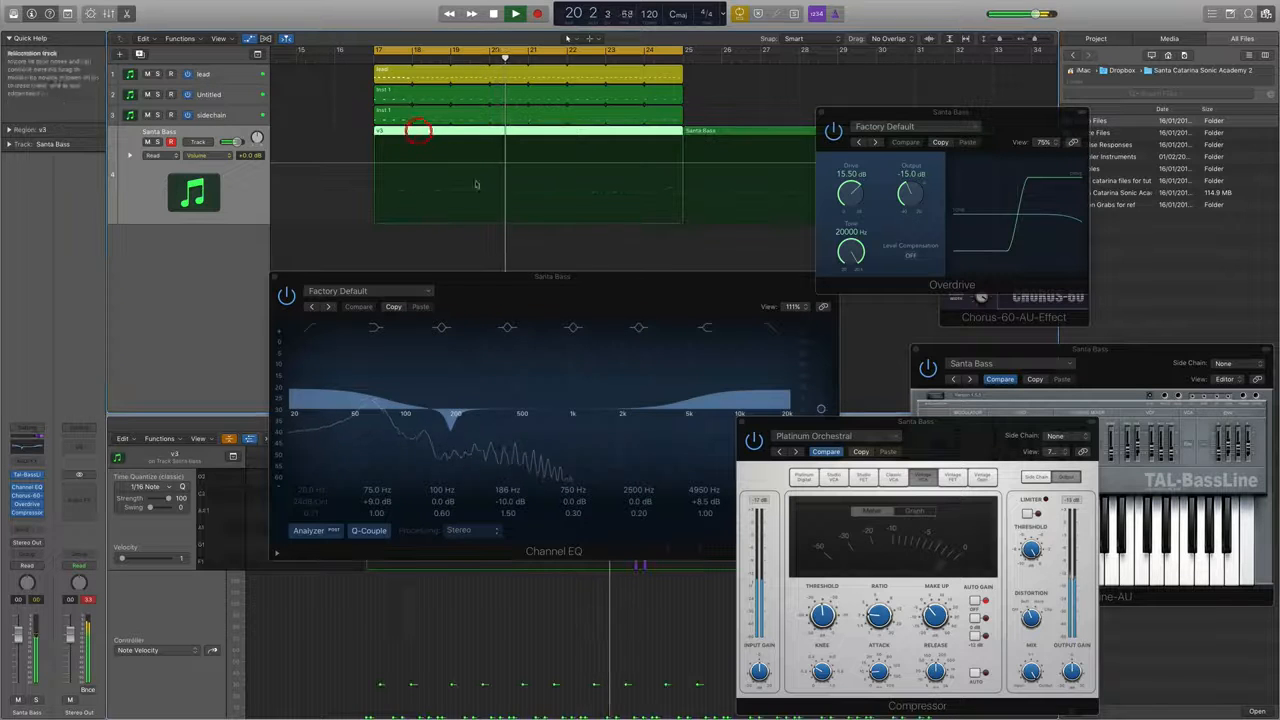
drag(441, 273, 829, 277)
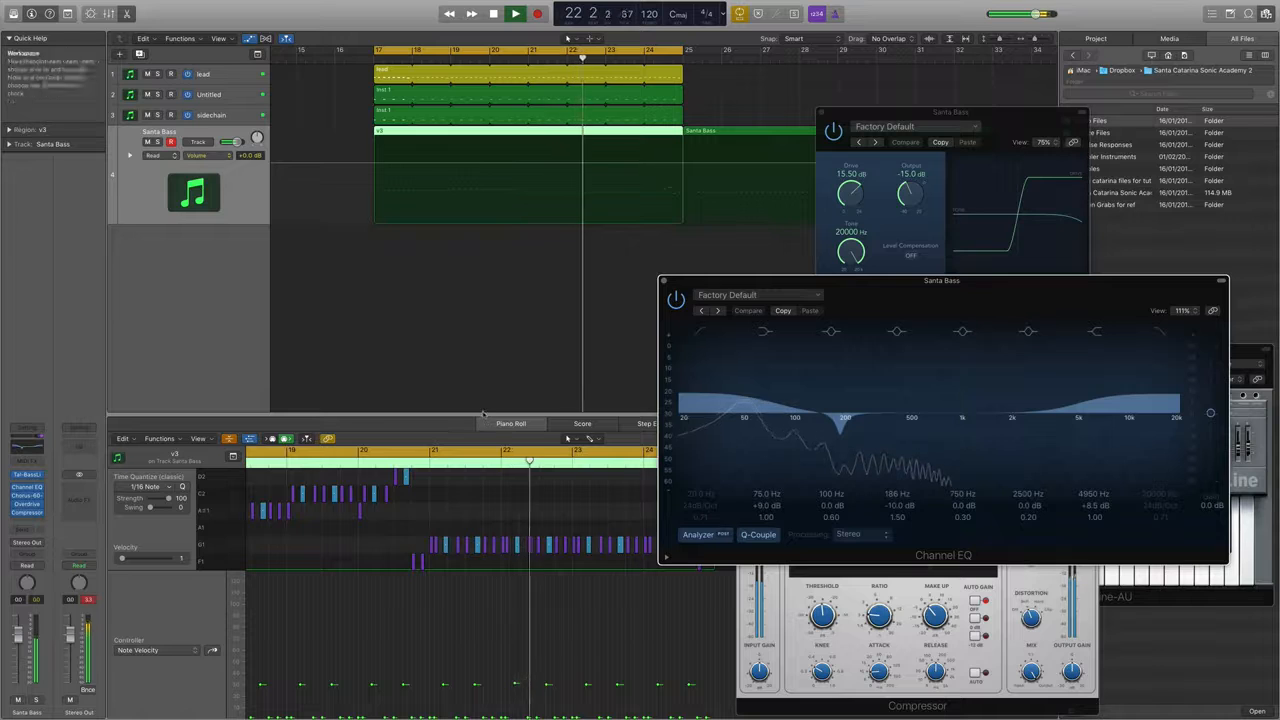
drag(483, 413, 463, 291)
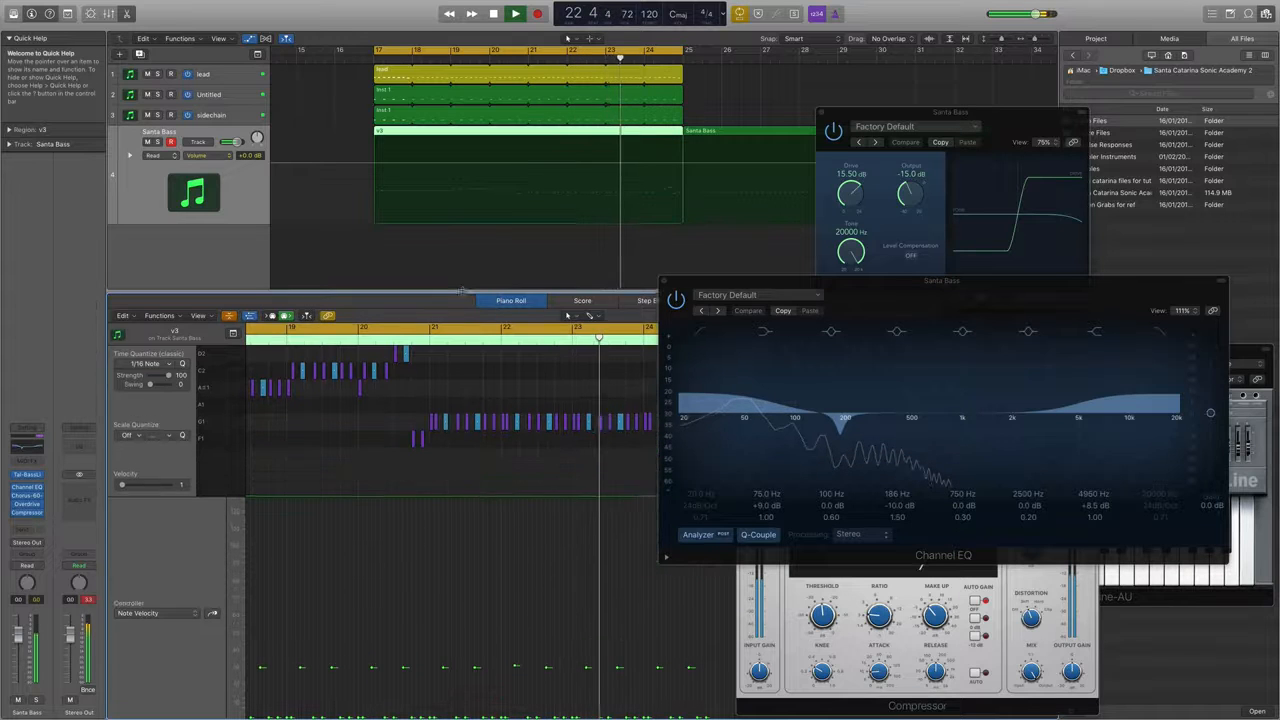
drag(710, 284, 1030, 356)
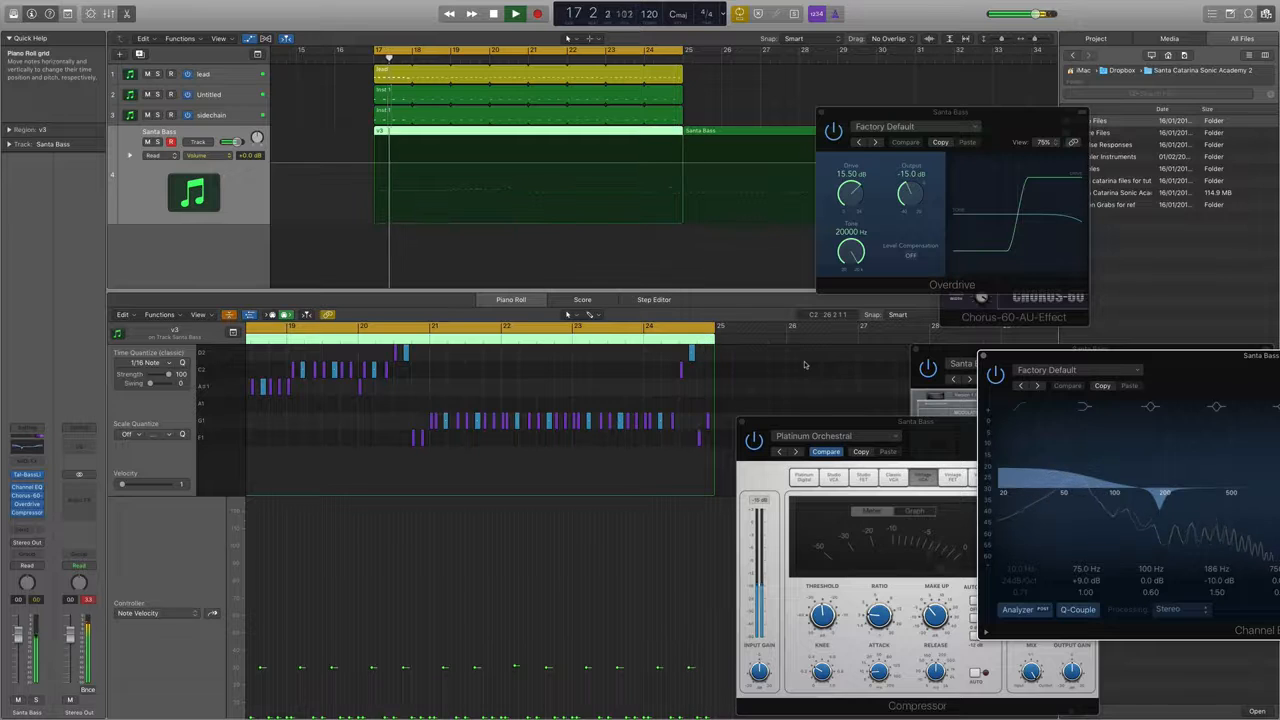
scroll(603, 394, down, 2)
scroll(603, 394, left, 3)
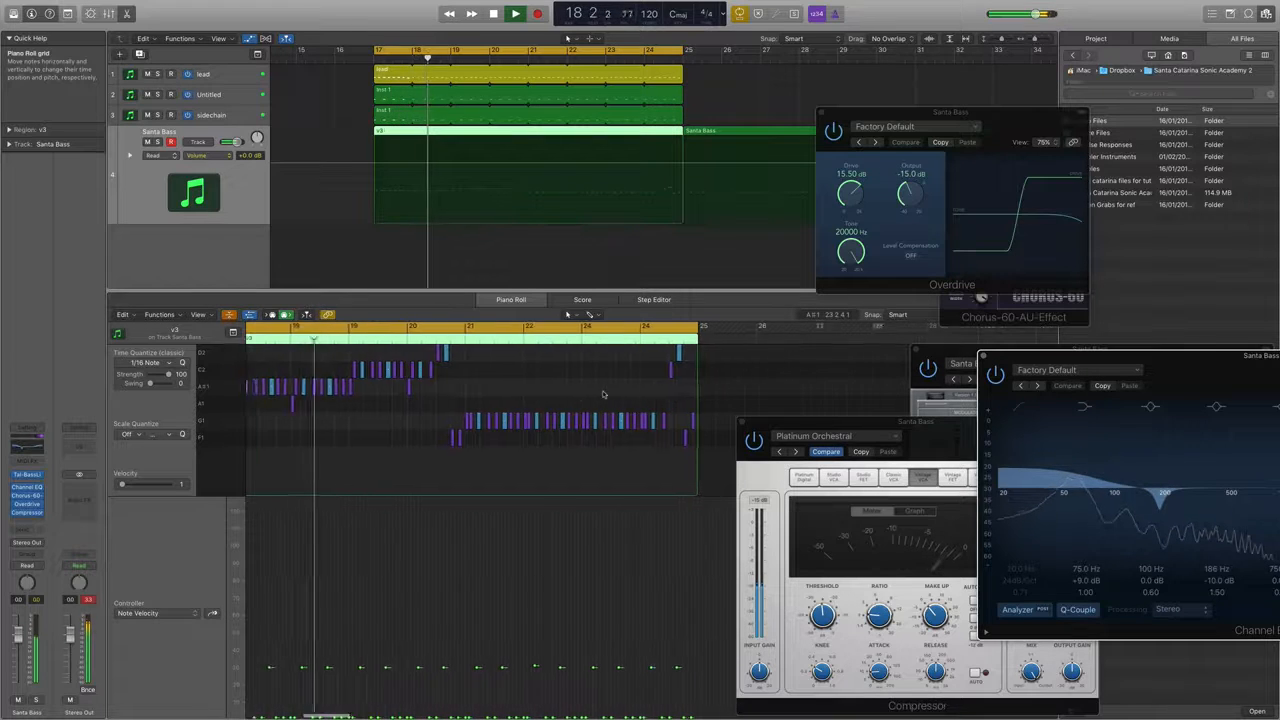